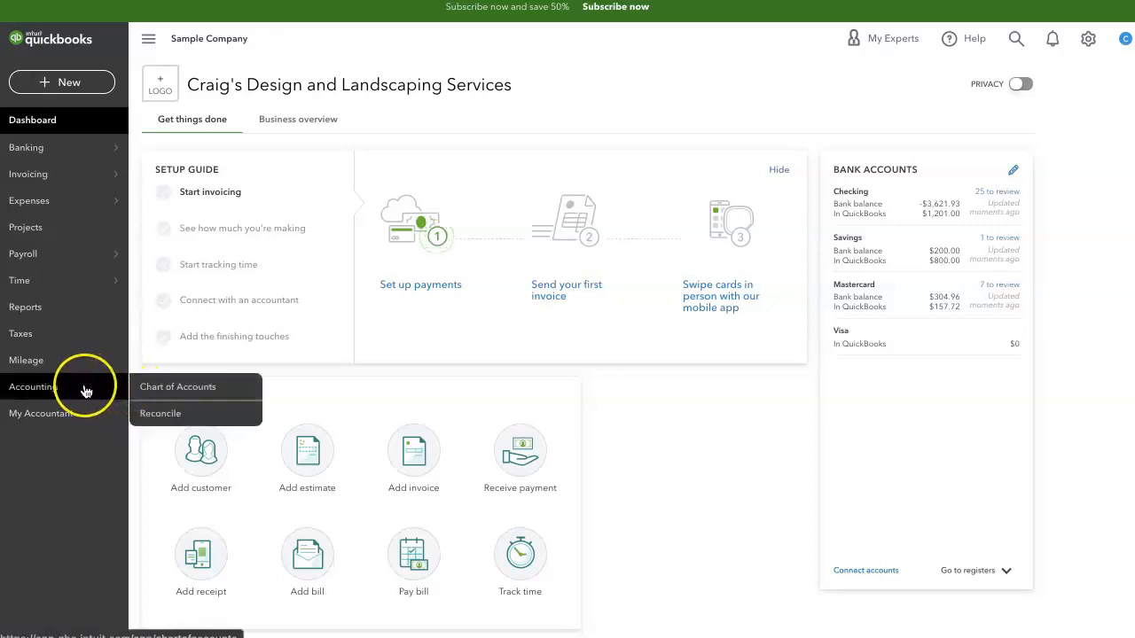
Open the Chart of Accounts and look through the list of existing accounts
left_click(236, 393)
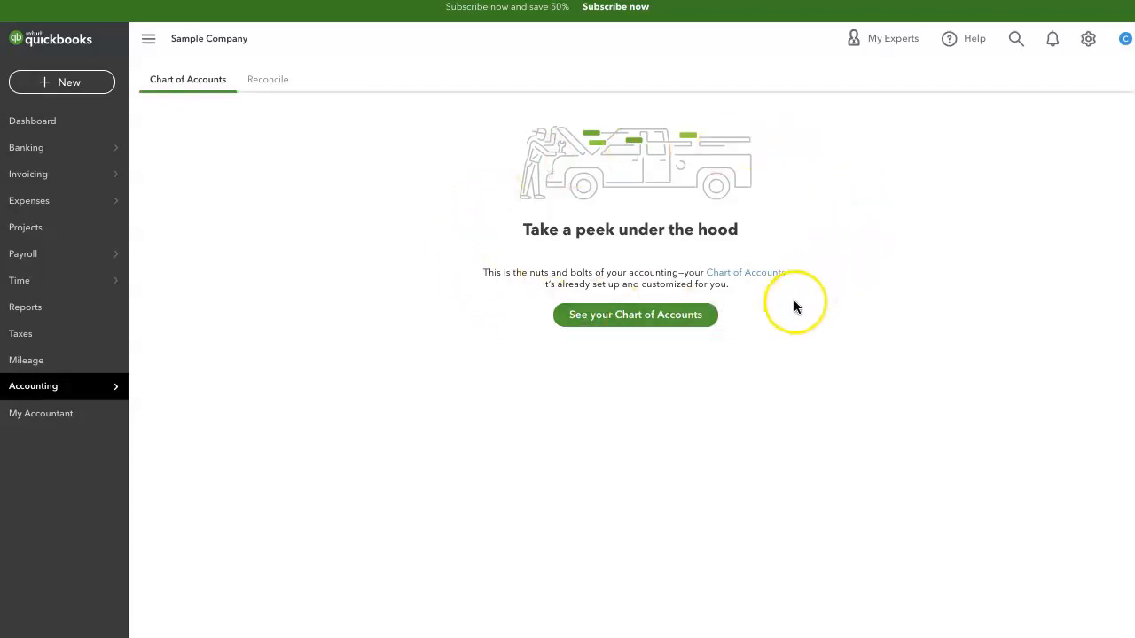
left_click(699, 319)
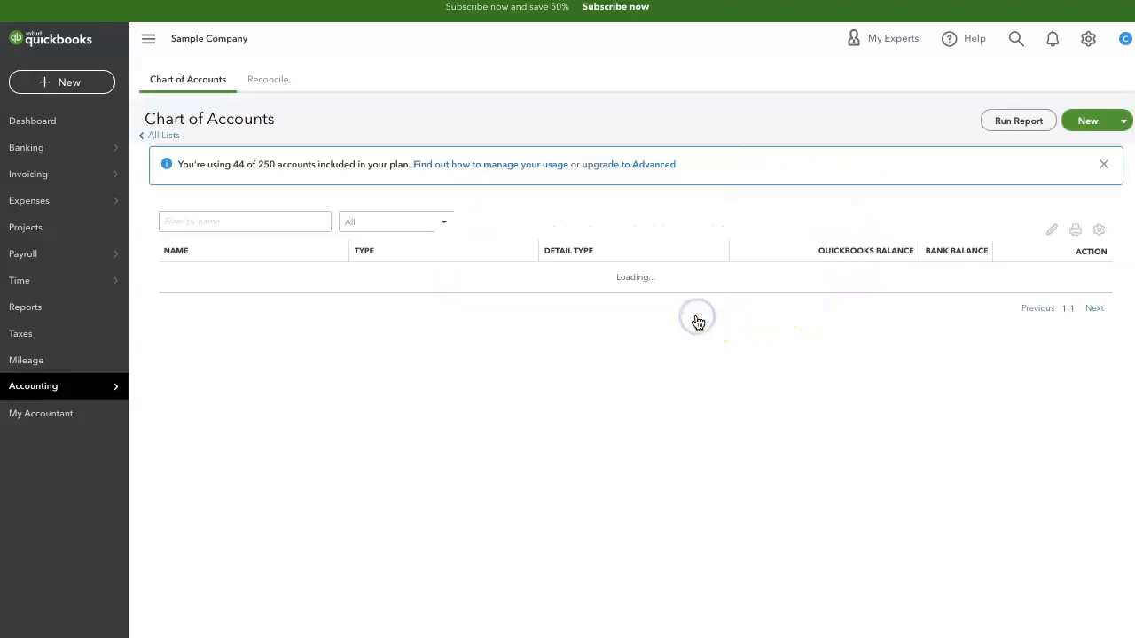
scroll(697, 322, "down", 1)
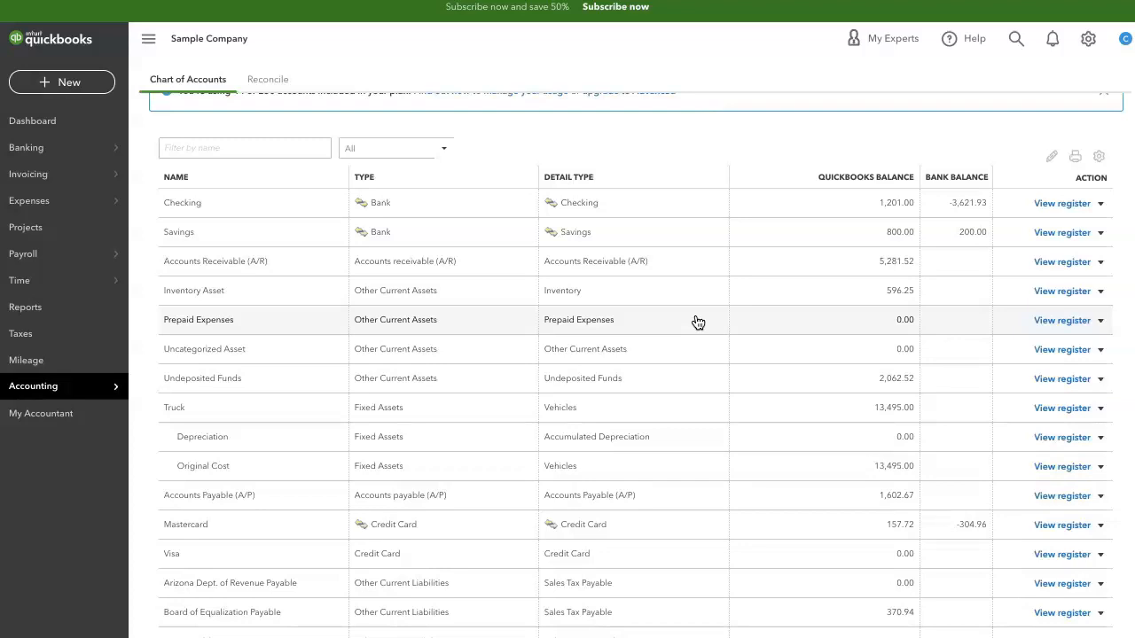
scroll(698, 321, "up", 2)
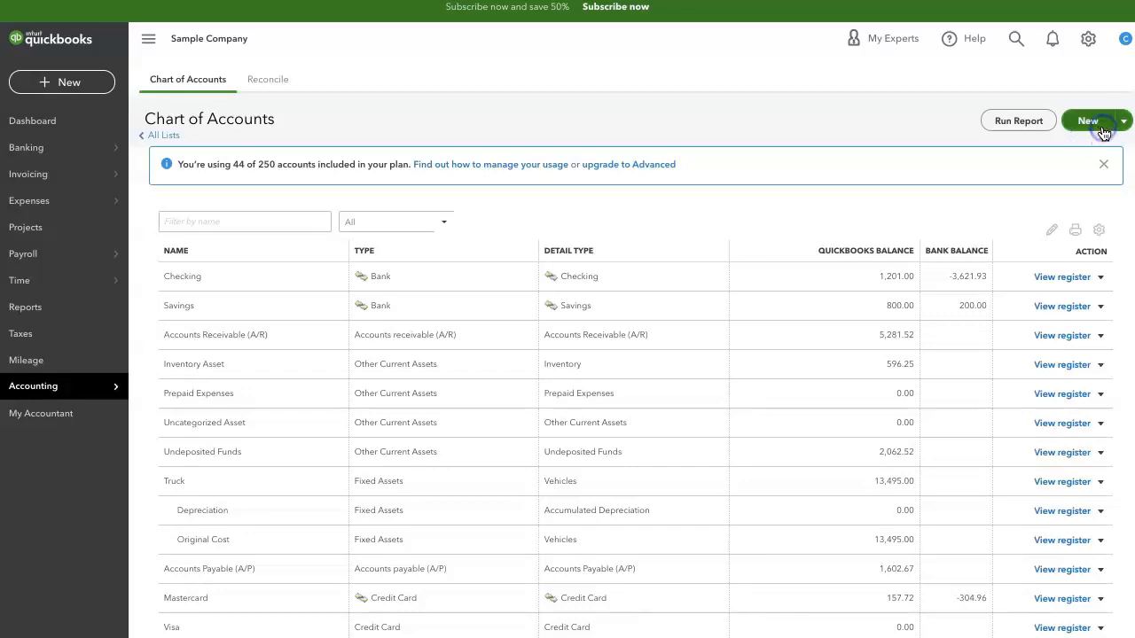
Start a new account in the Chart of Accounts with the account type Bank
left_click(1102, 131)
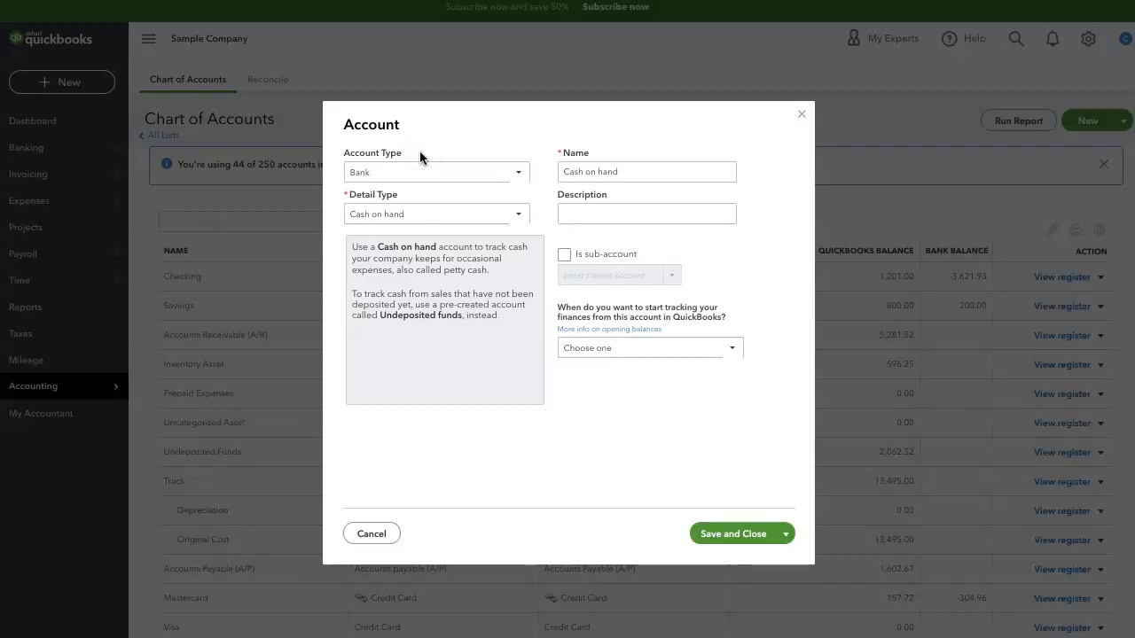
left_click(518, 172)
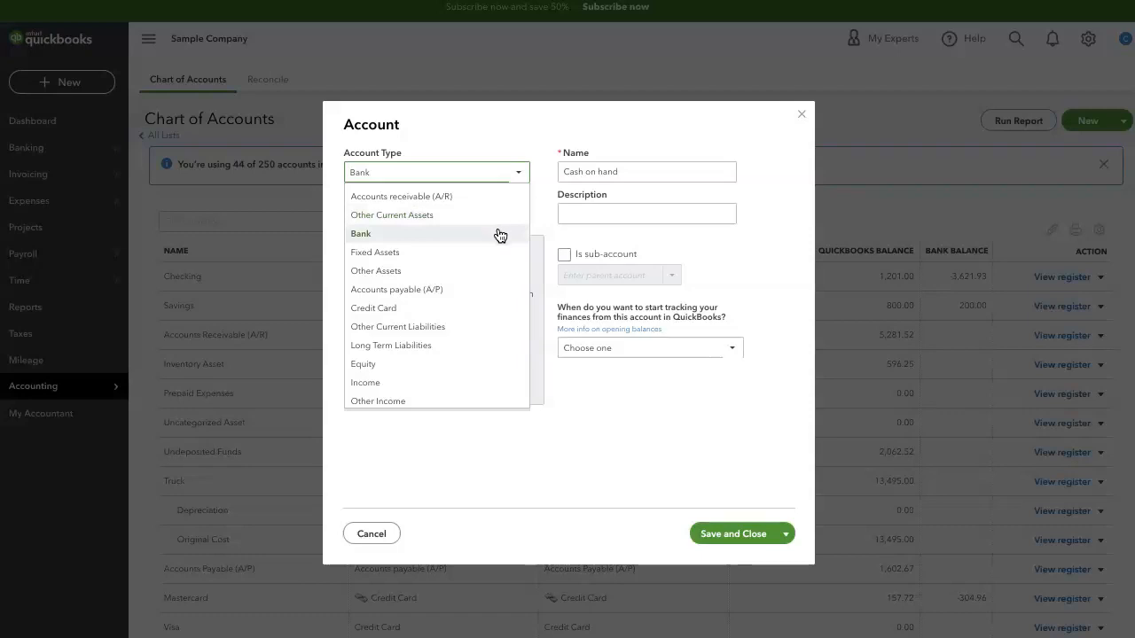
left_click(409, 235)
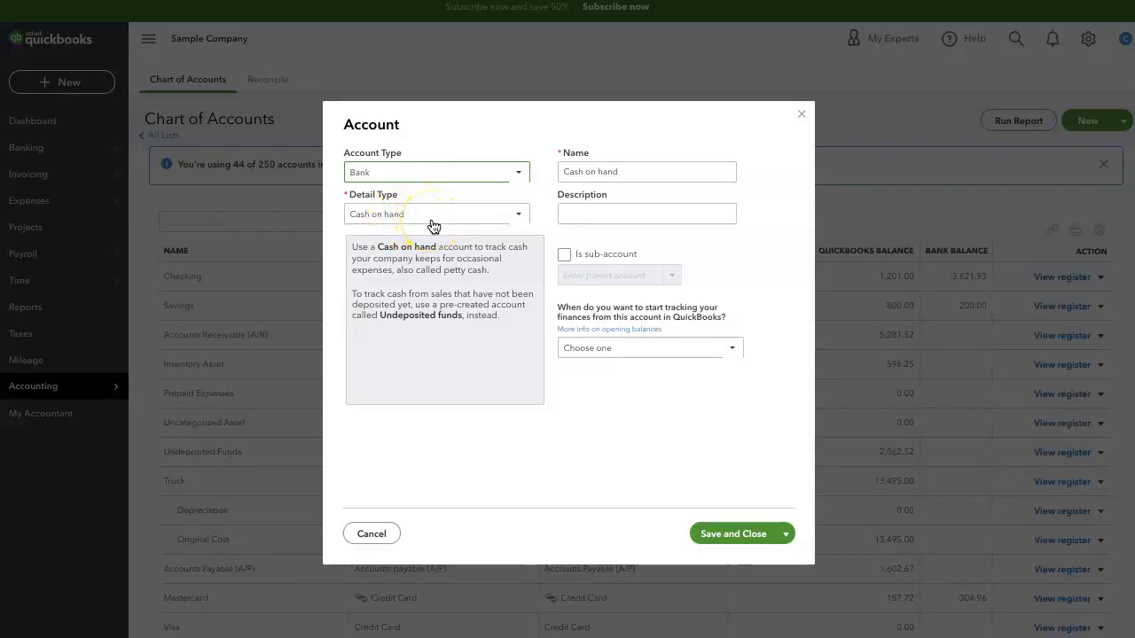
Name the new cash-on-hand account Petty Cash and save it
left_click(661, 173)
left_click_drag(661, 176, 494, 172)
type("Petty Caash")
key("BackSpace")
key("BackSpace")
key("BackSpace")
type("sh")
left_click(770, 302)
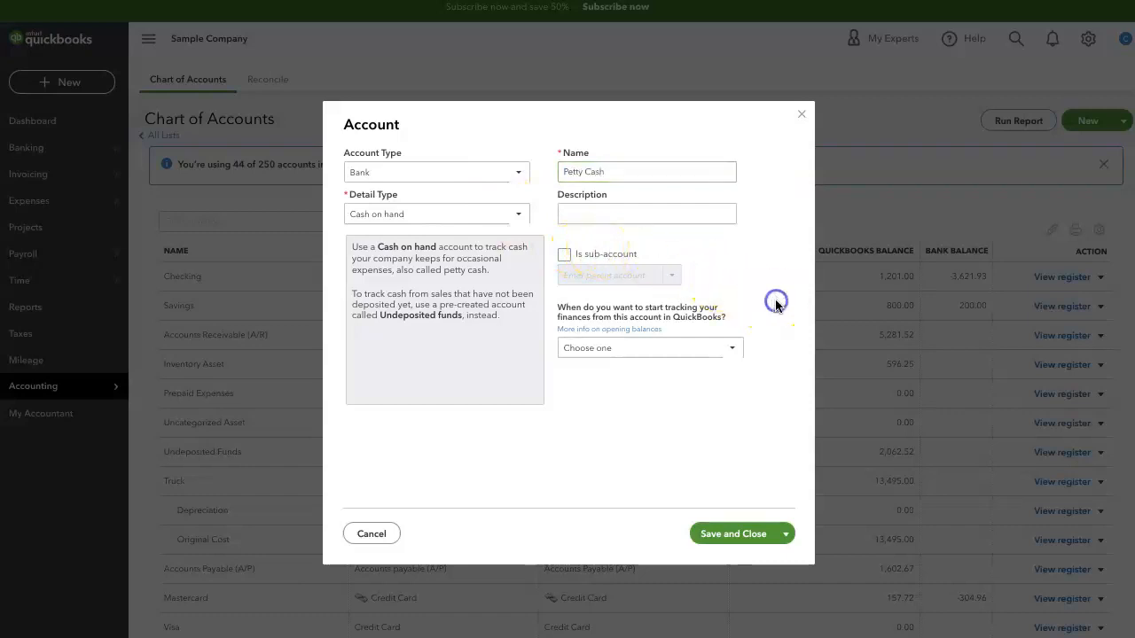
left_click(734, 534)
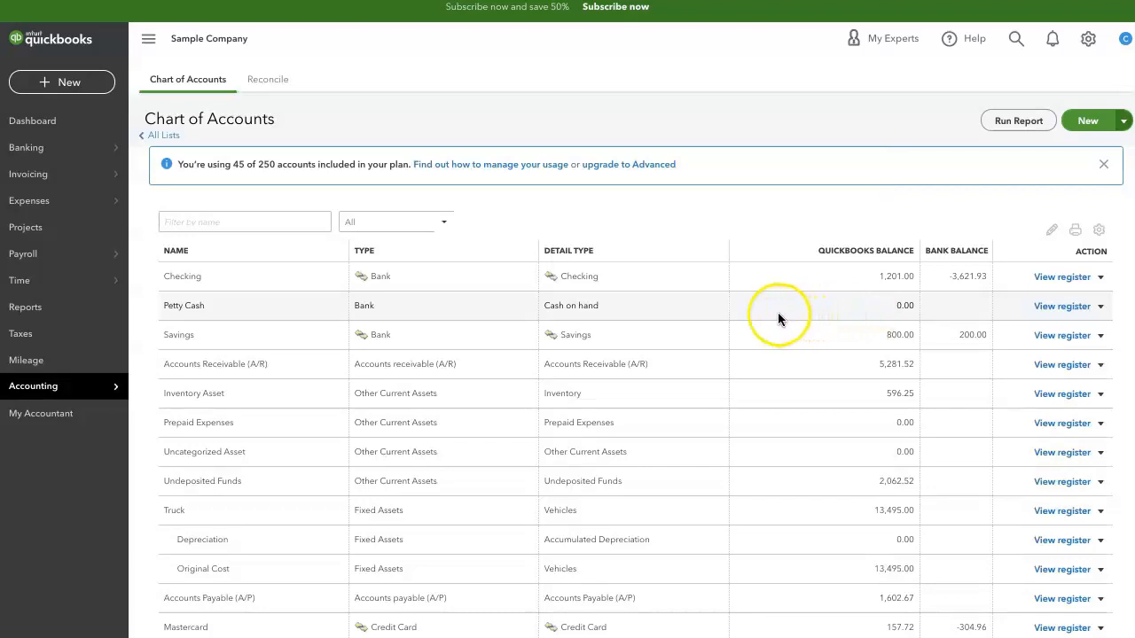
Create a new check and add Cash as a new vendor for its payee
left_click(102, 82)
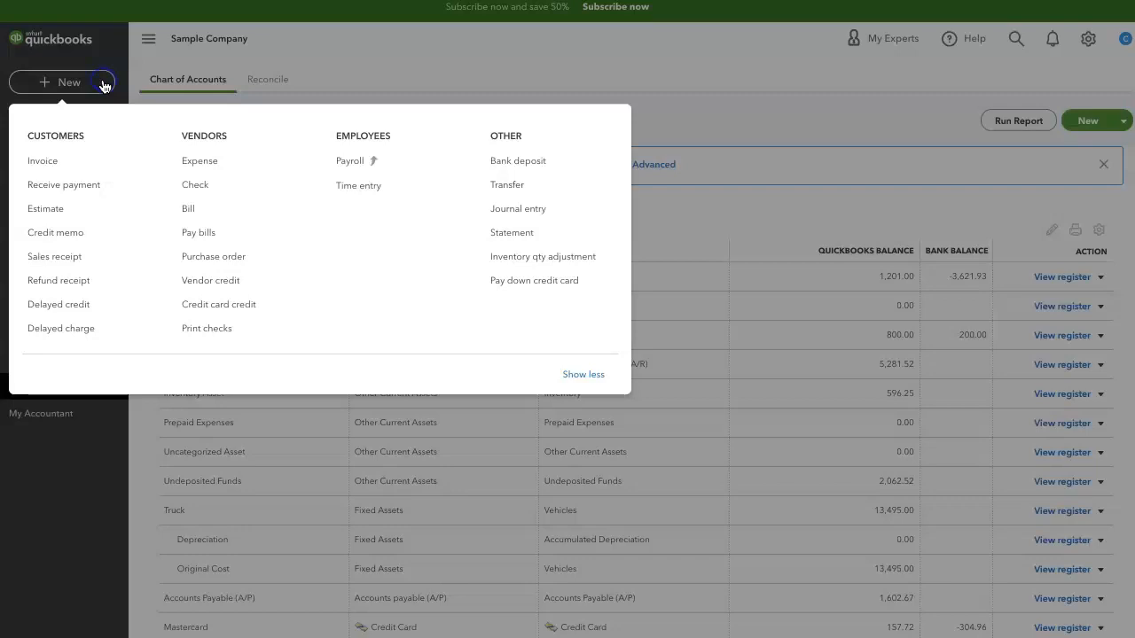
left_click(226, 186)
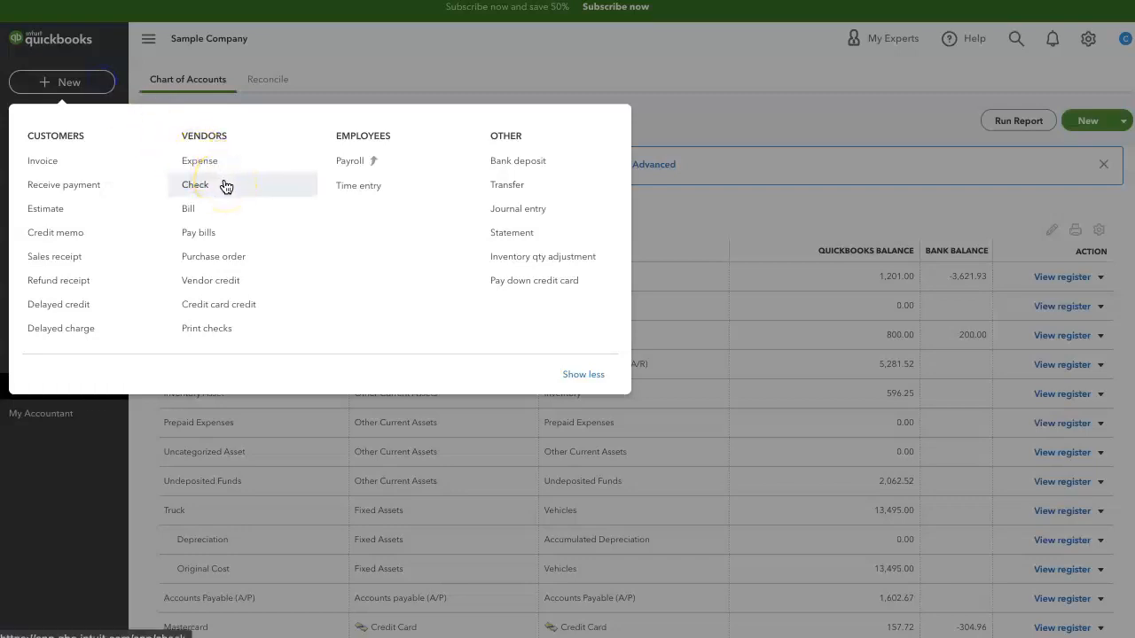
left_click(226, 186)
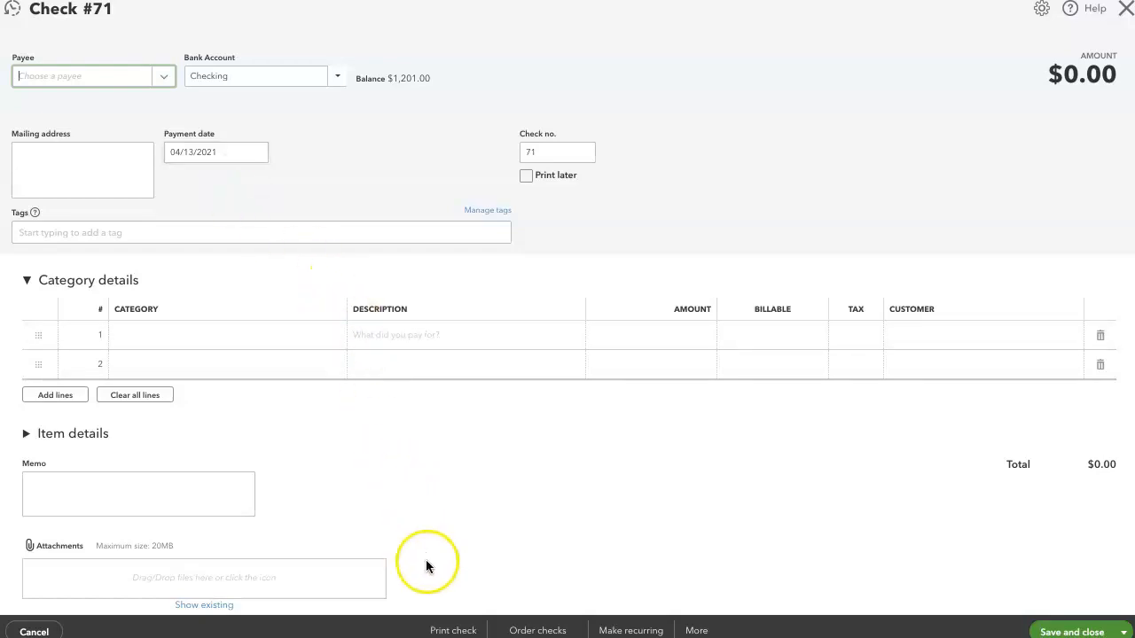
left_click(451, 603)
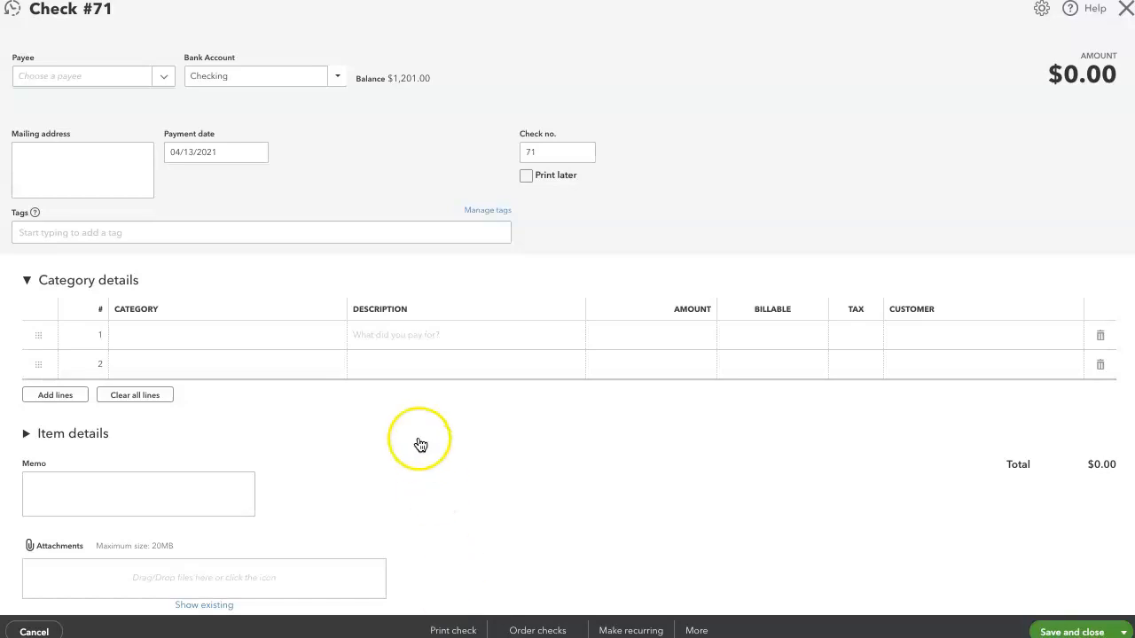
left_click(120, 82)
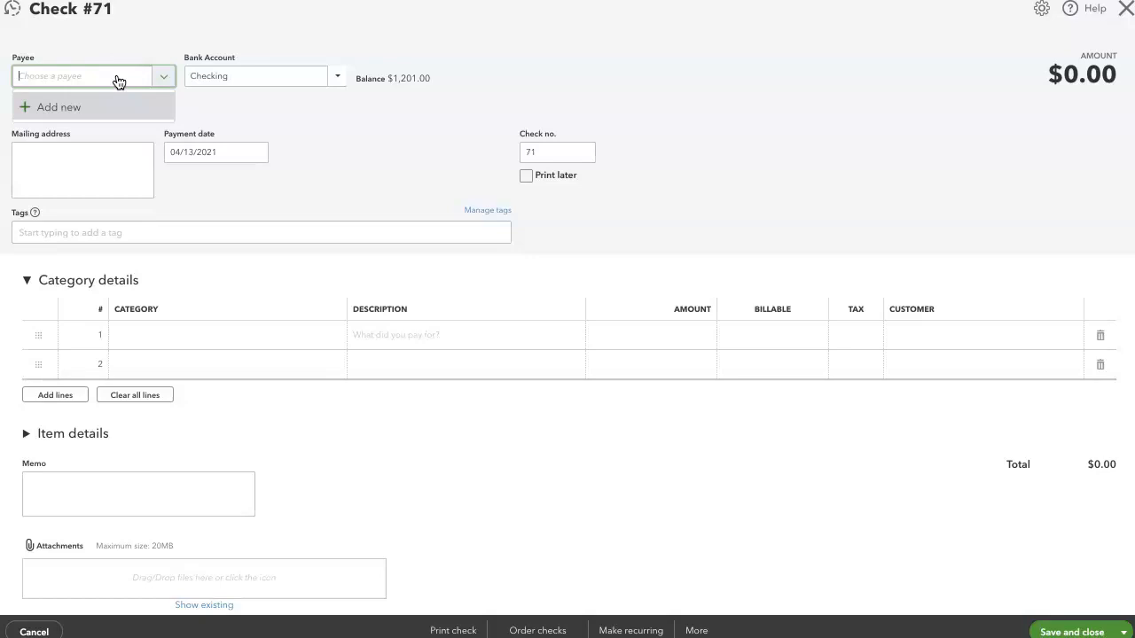
type("Cash")
left_click(138, 114)
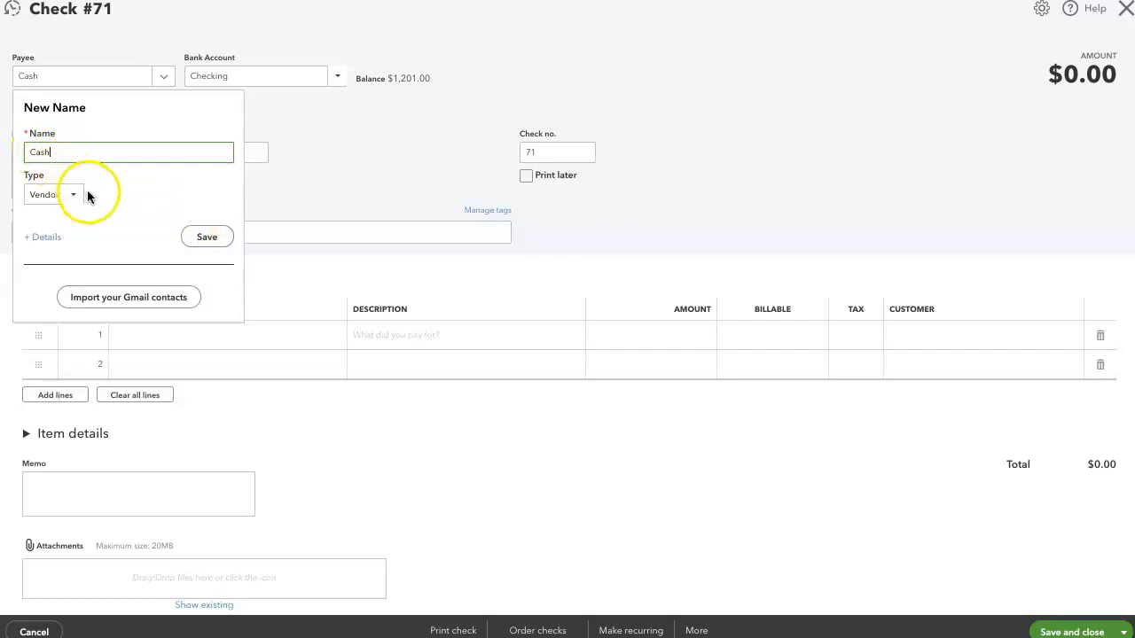
left_click(208, 237)
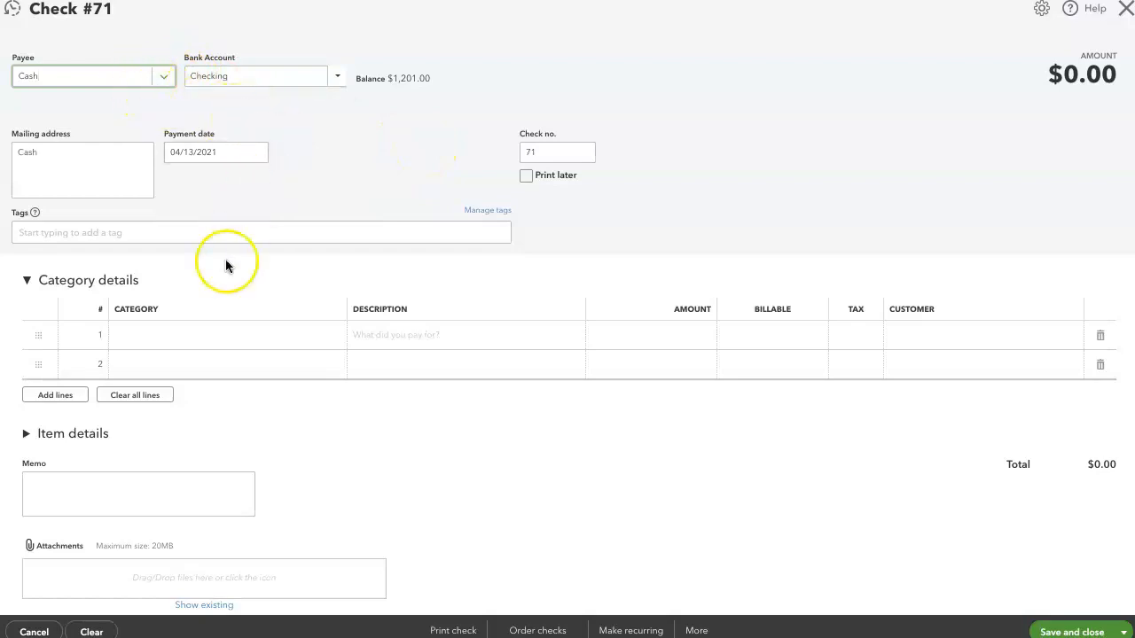
Assign the Petty Cash account as the category of the check's first line
left_click(228, 335)
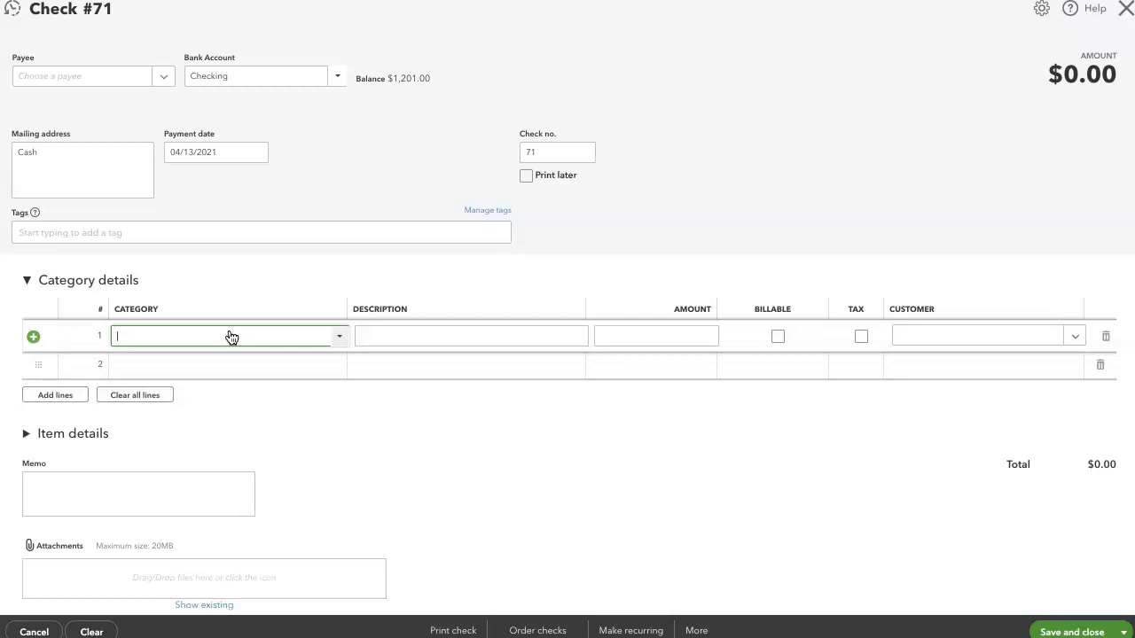
left_click_drag(250, 335, 137, 339)
type("petty")
left_click_drag(174, 348, 217, 391)
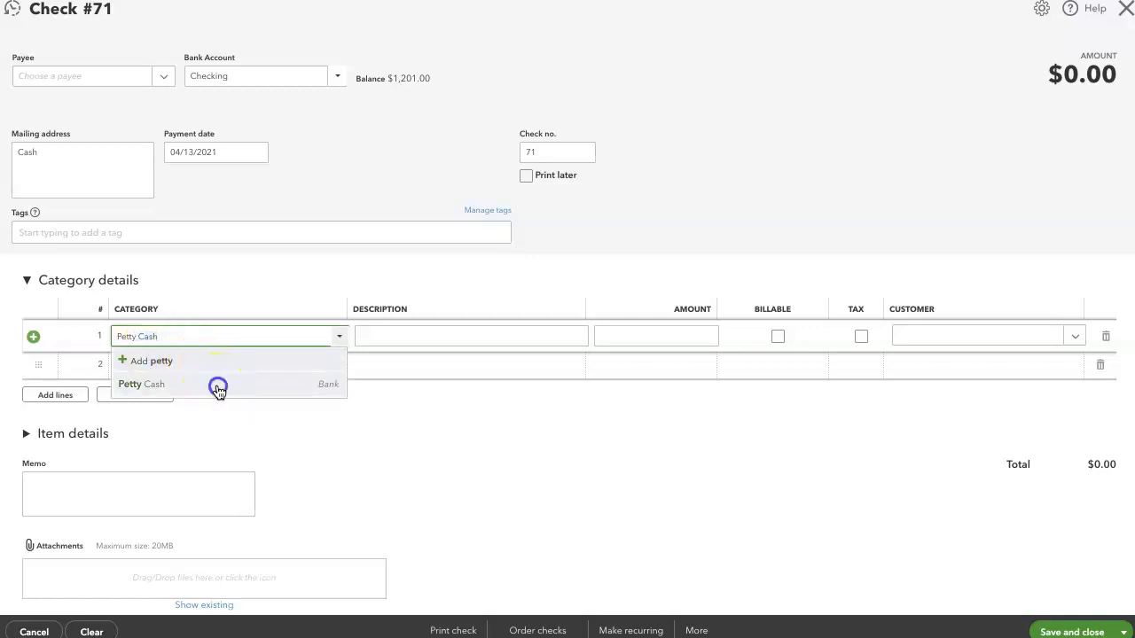
left_click(216, 388)
left_click(346, 433)
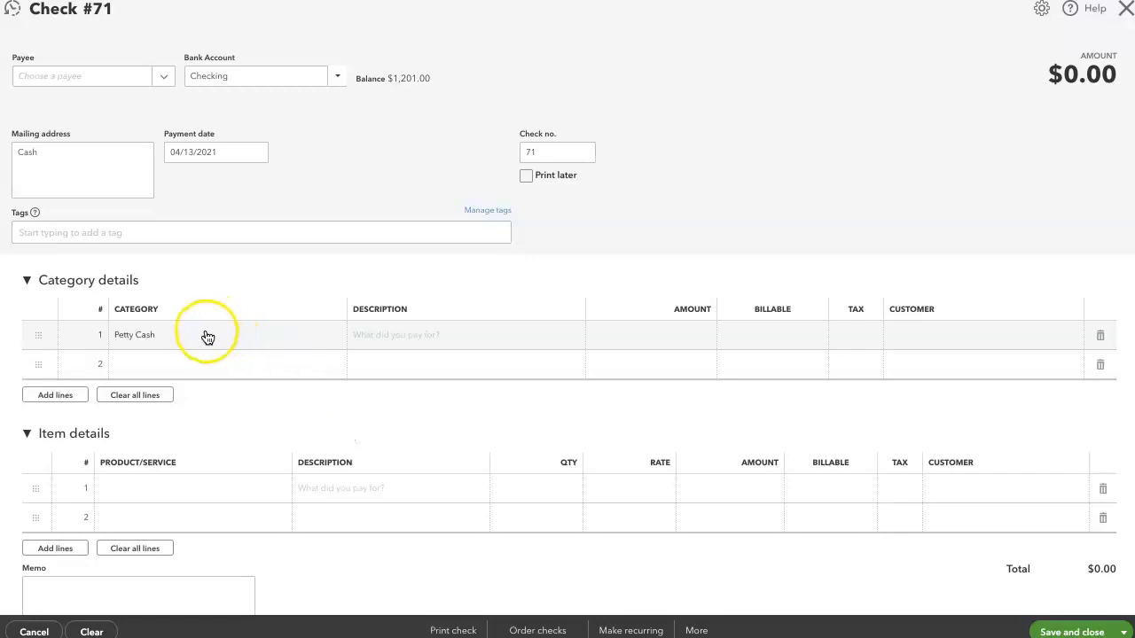
Set the Petty Cash line's amount to 100 and save the check drawn on Checking, closing the check form
left_click(692, 345)
type("100")
left_click(783, 235)
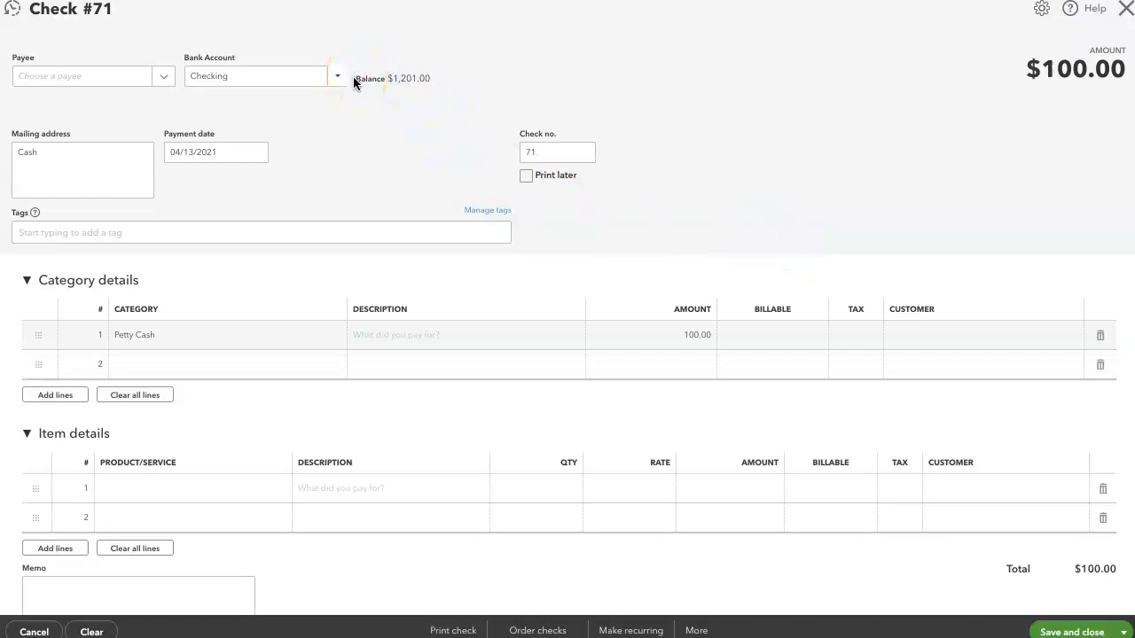
left_click(222, 80)
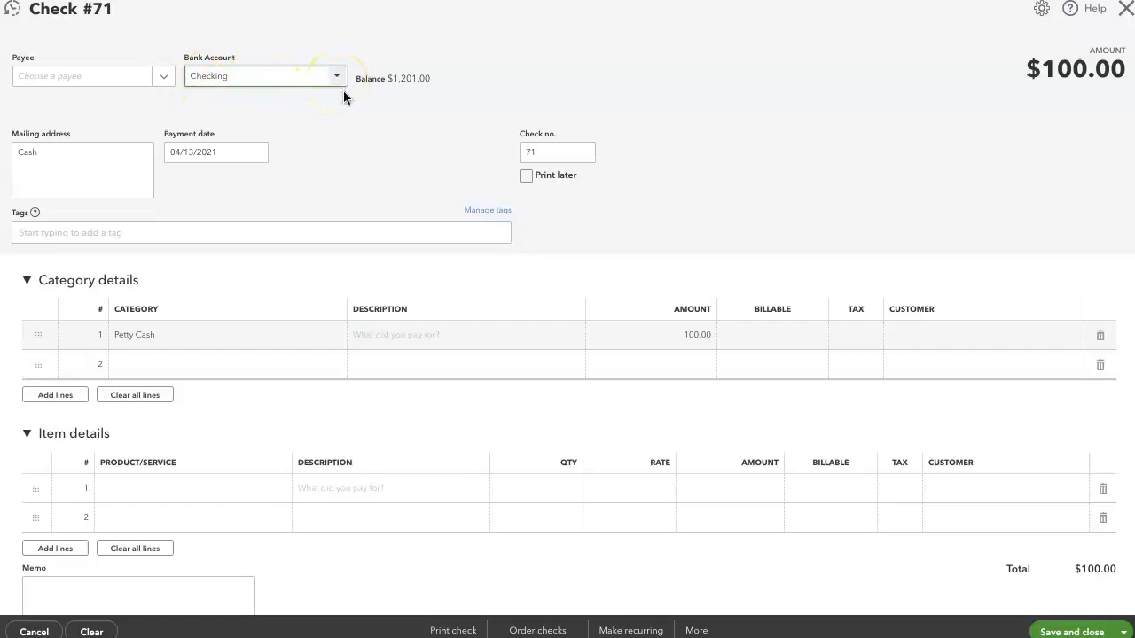
left_click(456, 600)
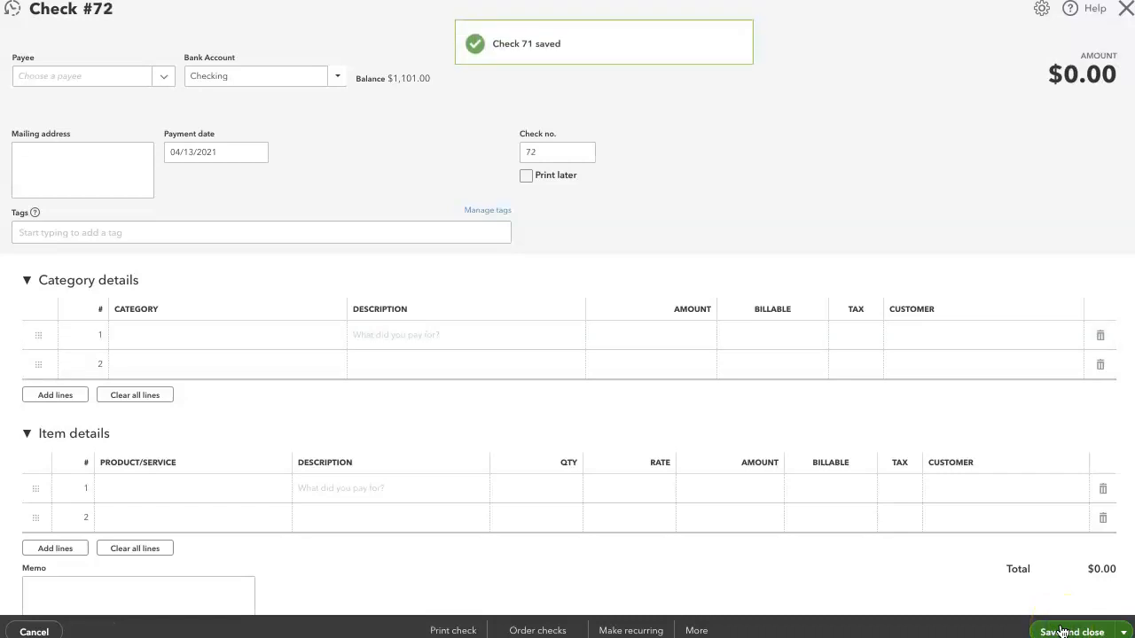
left_click(1127, 32)
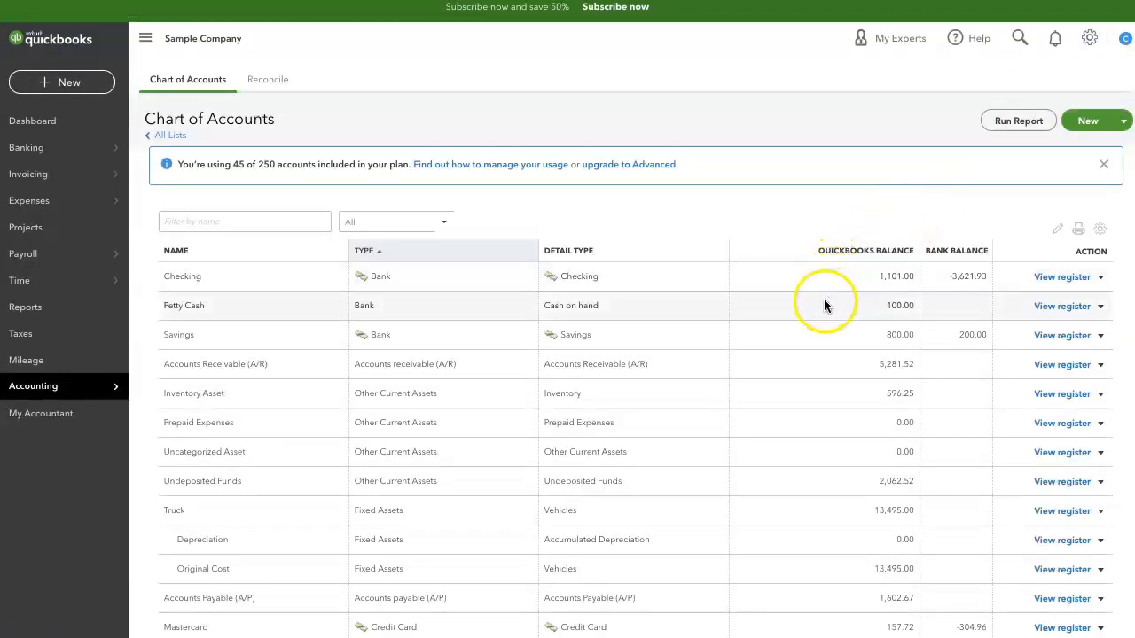
Open the Petty Cash bank register to examine its transactions, dismissing the register basics tip
left_click(883, 305)
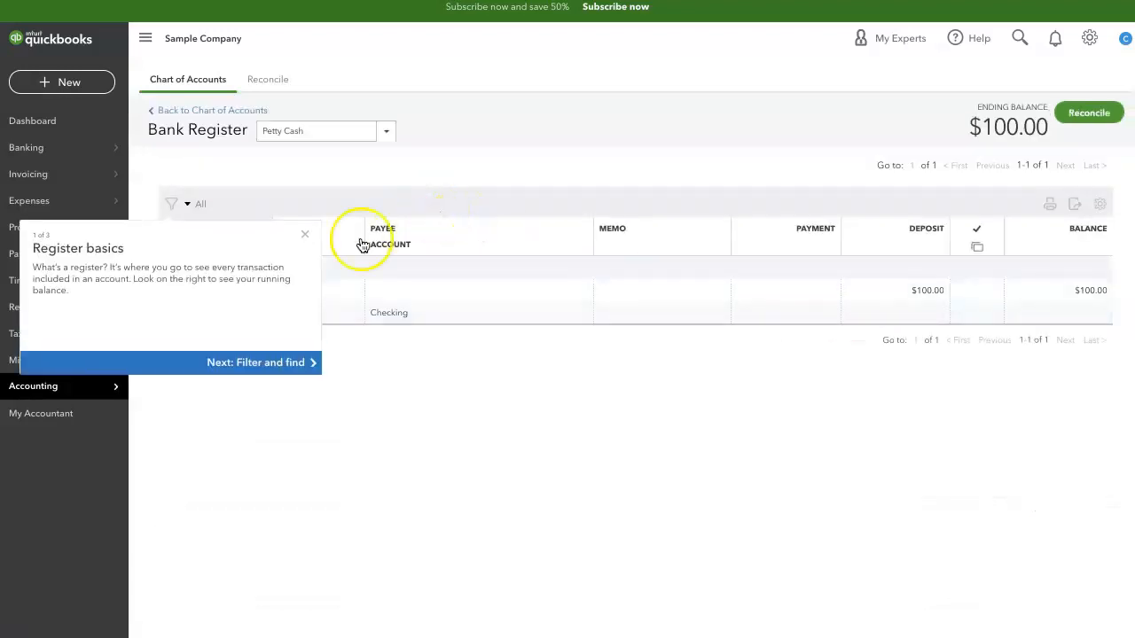
left_click(305, 235)
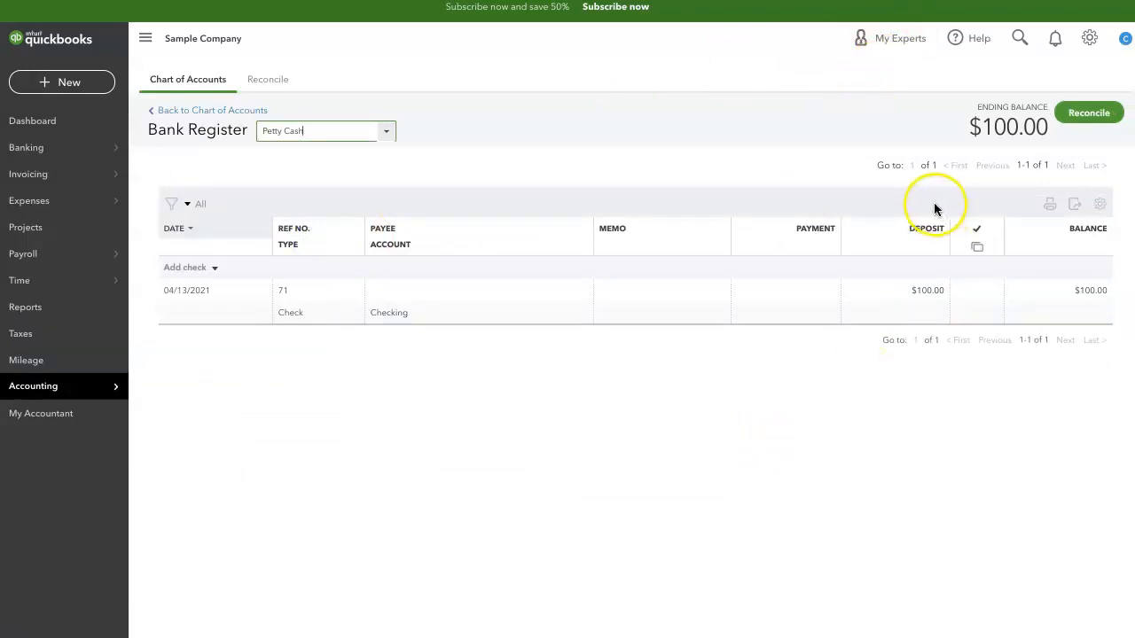
left_click(892, 328)
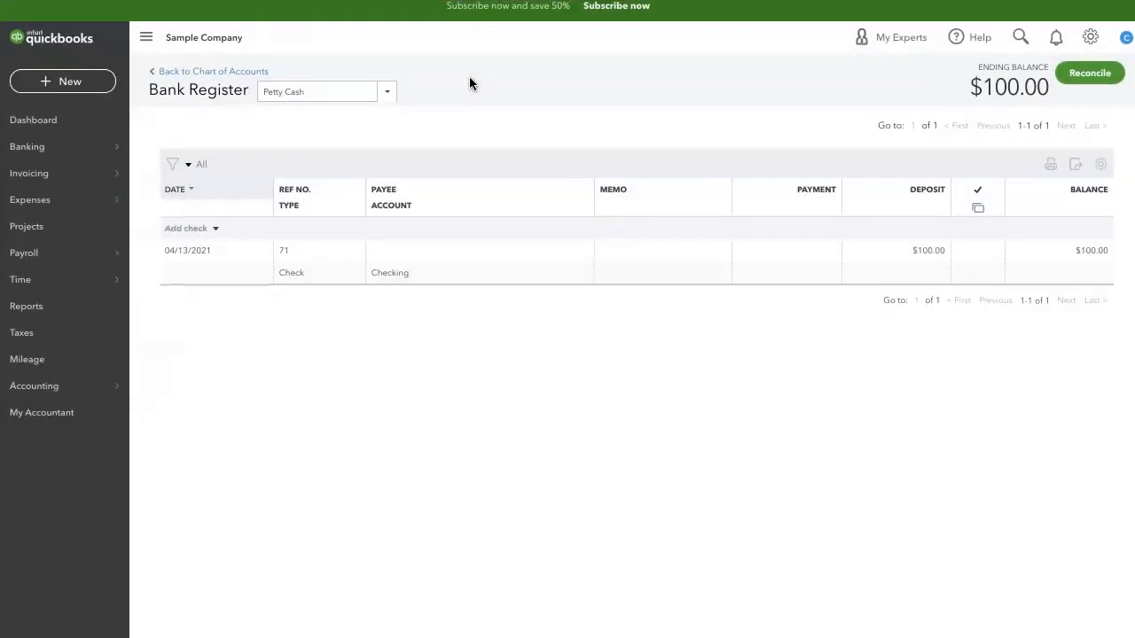
Create a new expense and add the payee's first name as a new vendor
left_click(104, 82)
left_click(243, 165)
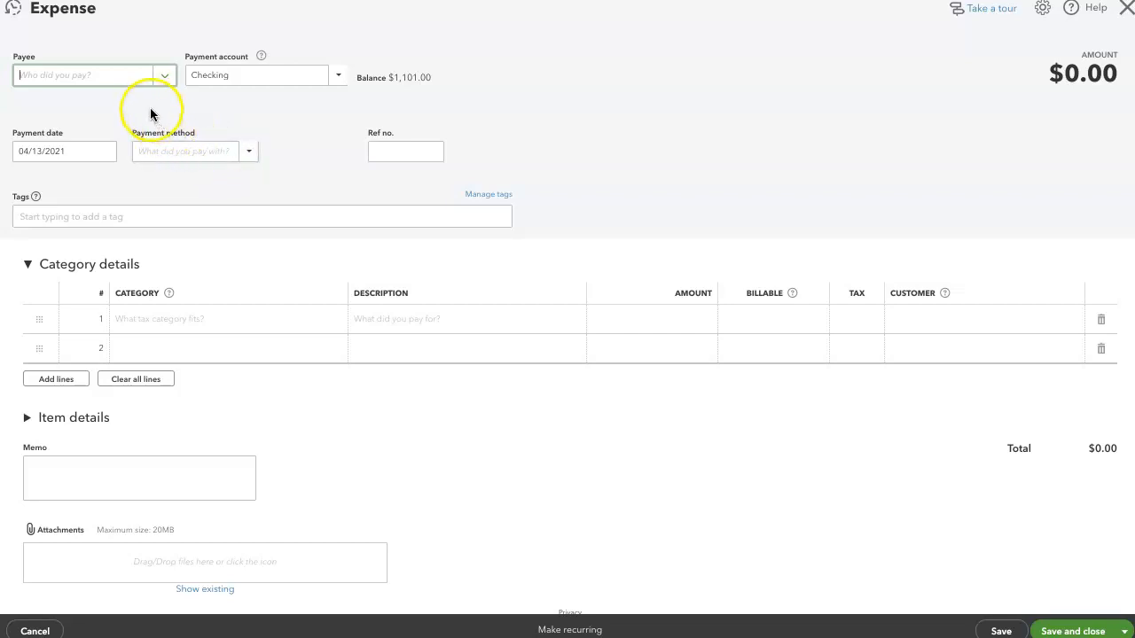
left_click(128, 78)
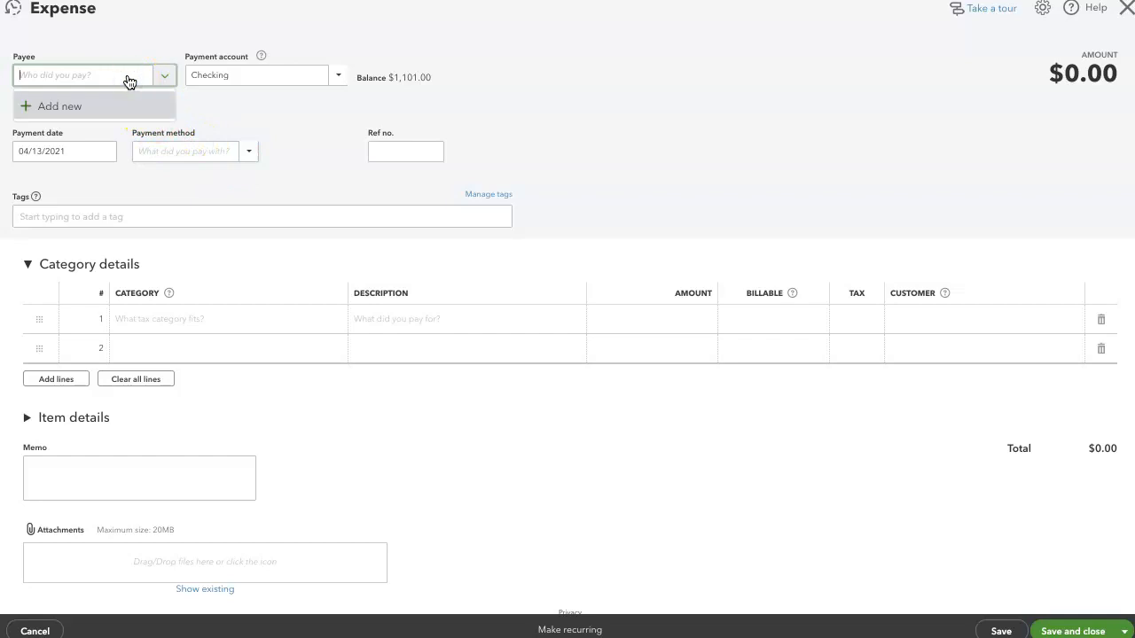
left_click(165, 78)
left_click(164, 78)
left_click(135, 80)
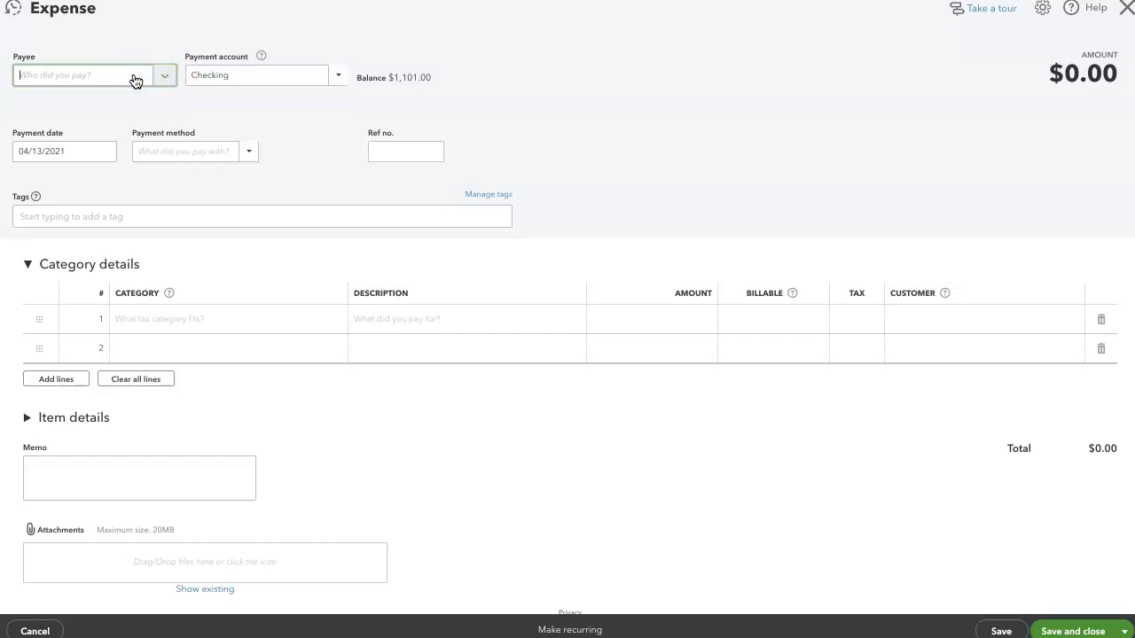
type("John")
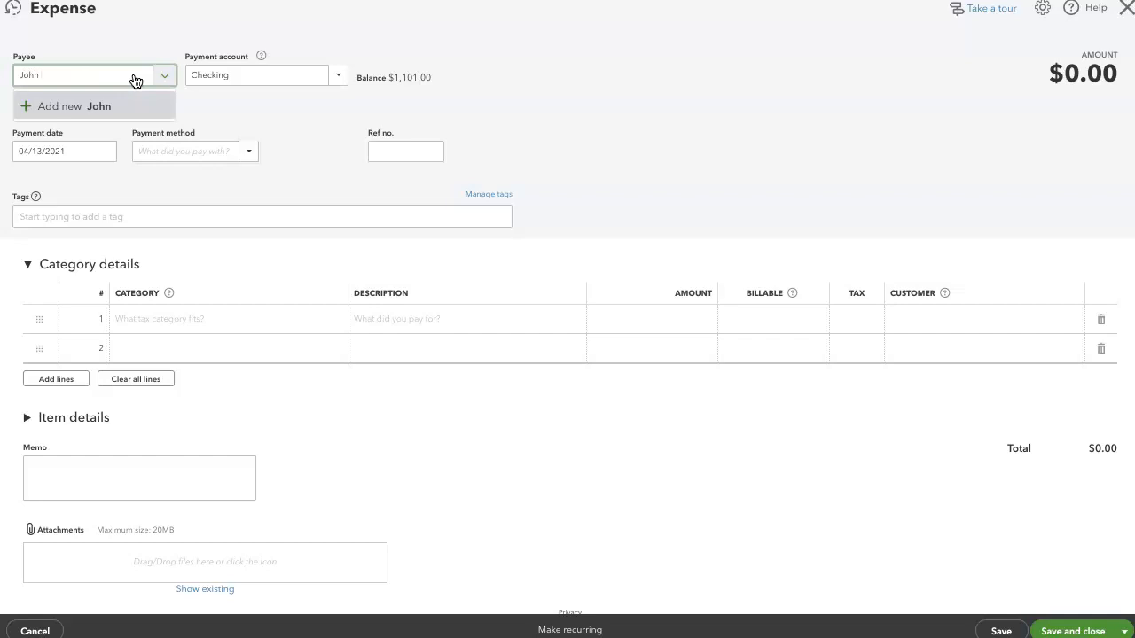
left_click(90, 106)
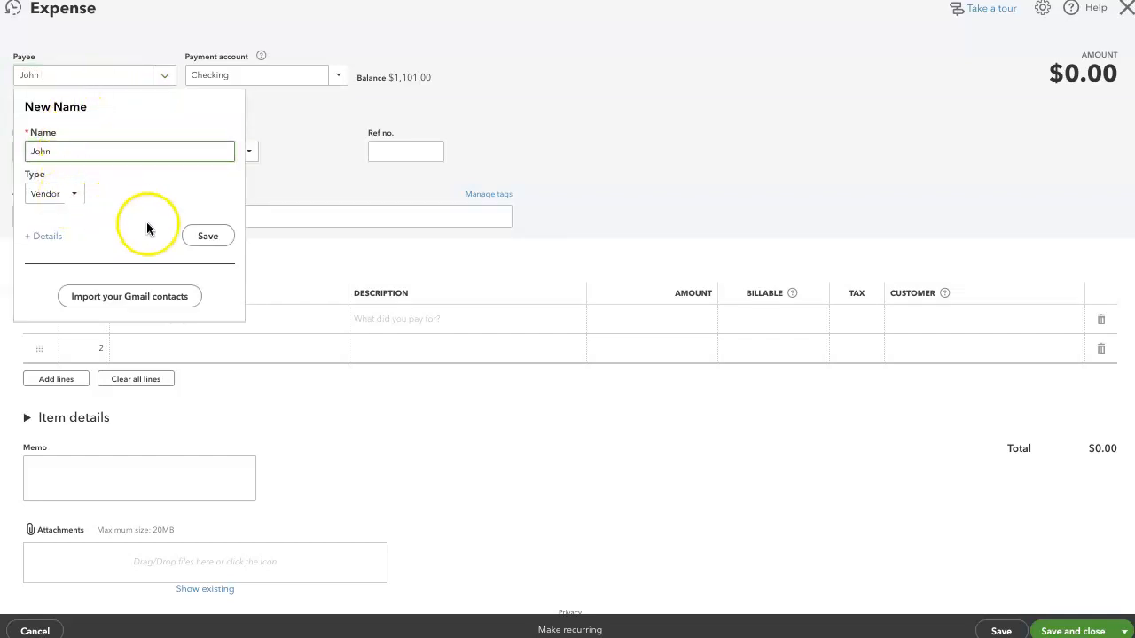
left_click(203, 240)
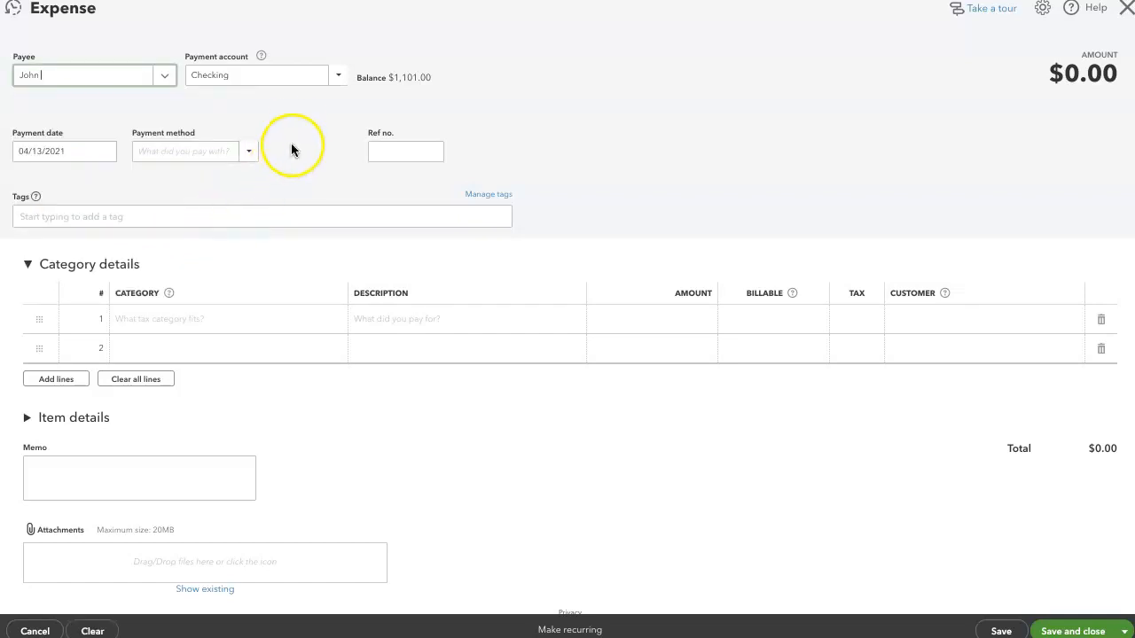
Set the expense's payment account to Petty Cash
left_click(278, 91)
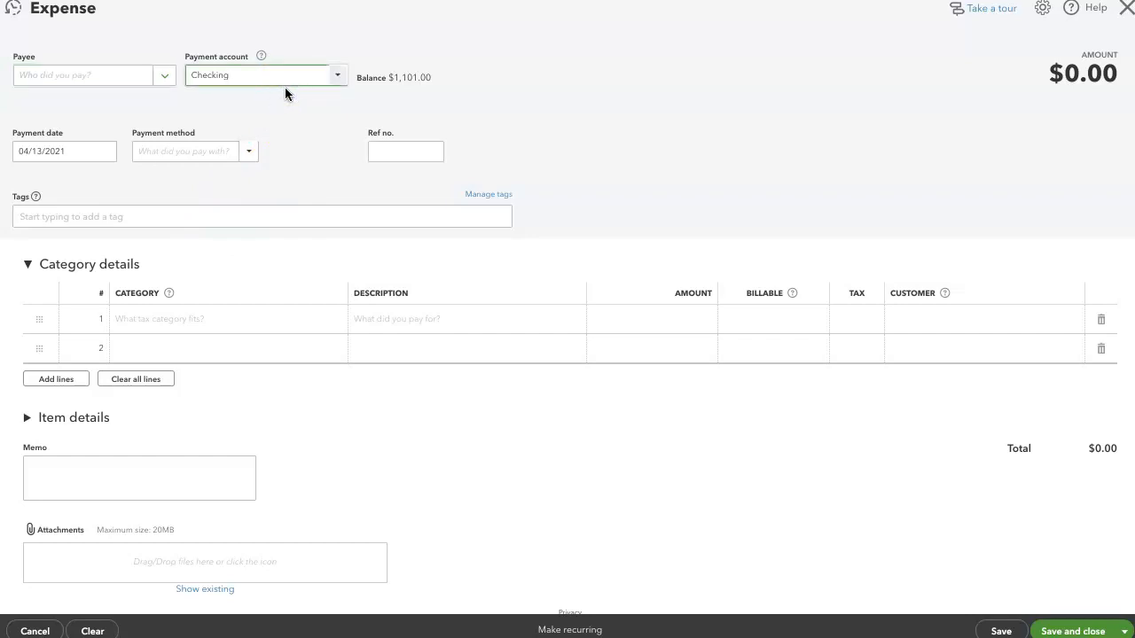
left_click(338, 76)
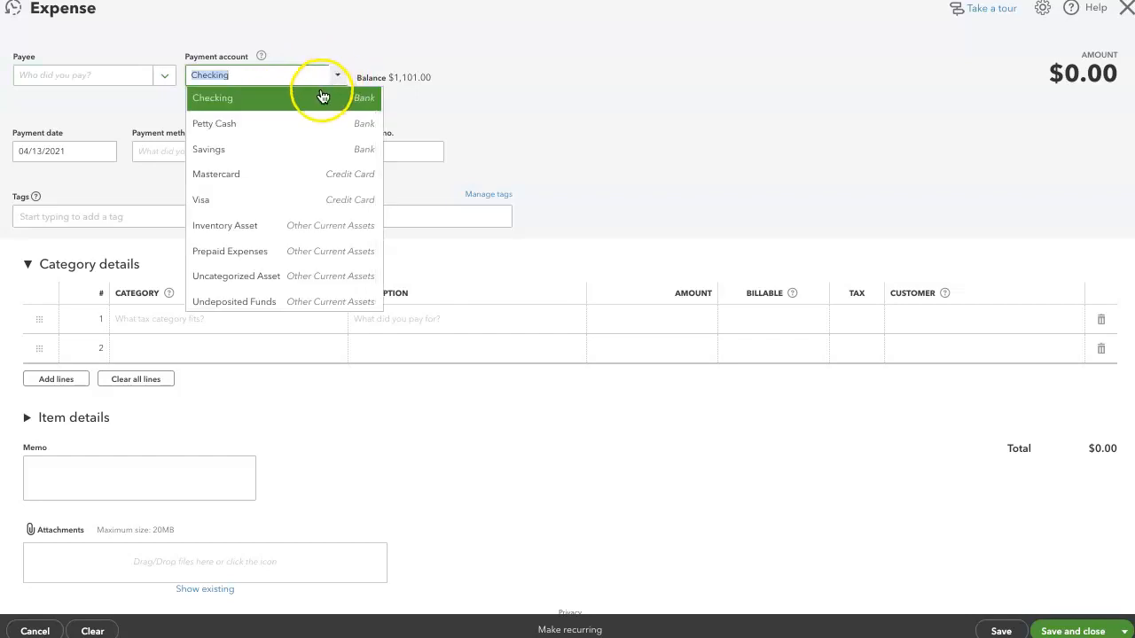
left_click(257, 131)
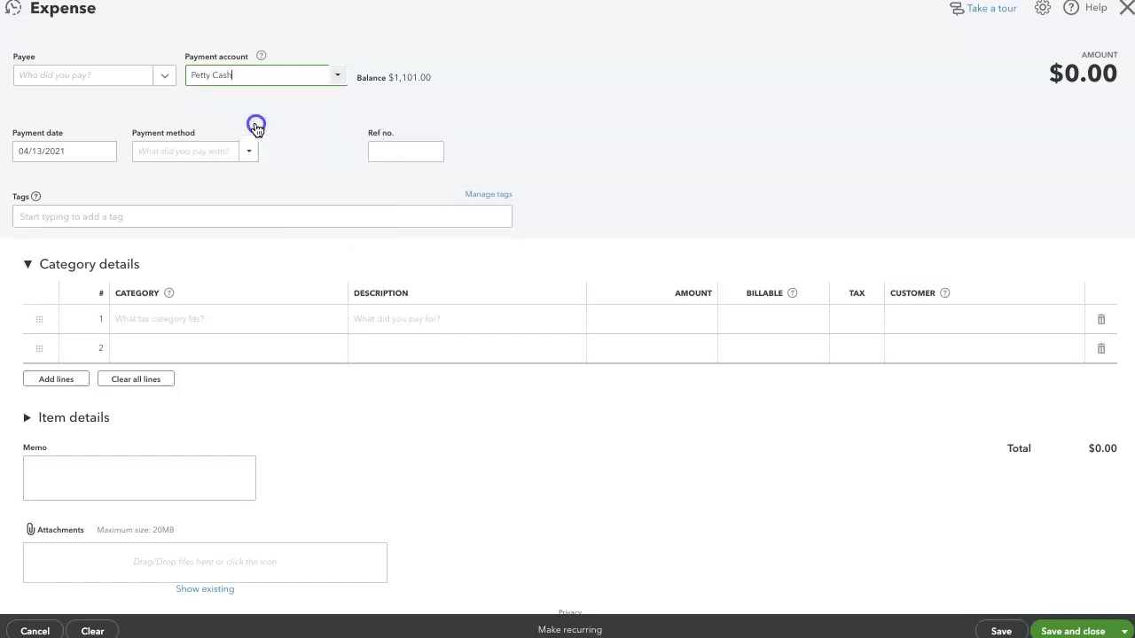
Set the category of the expense's first line to Travel
left_click(153, 137)
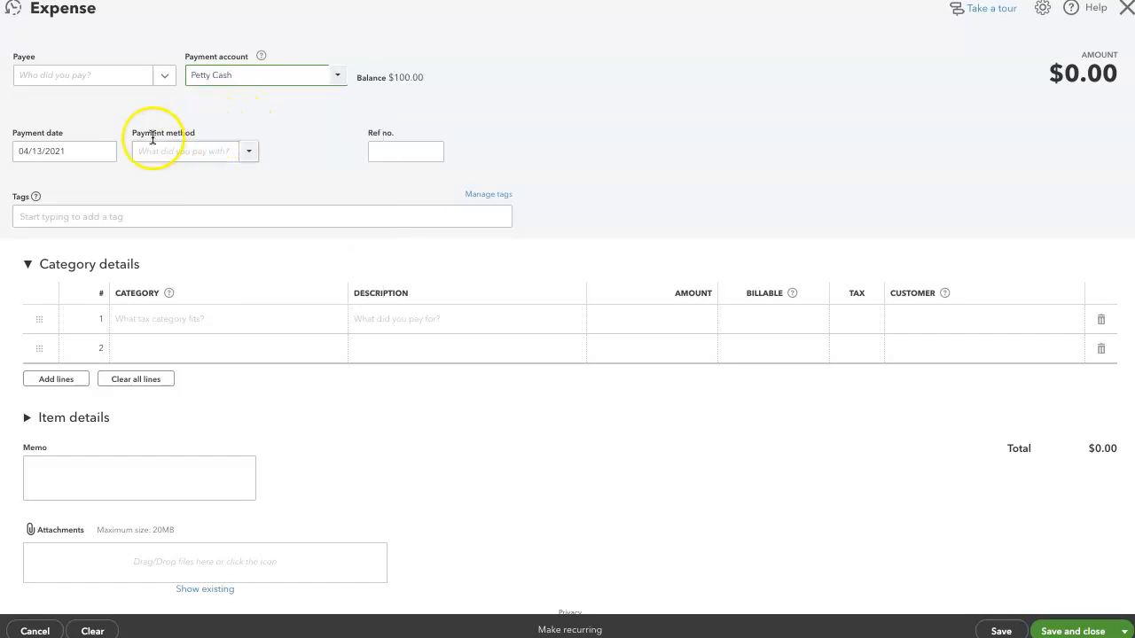
left_click(91, 152)
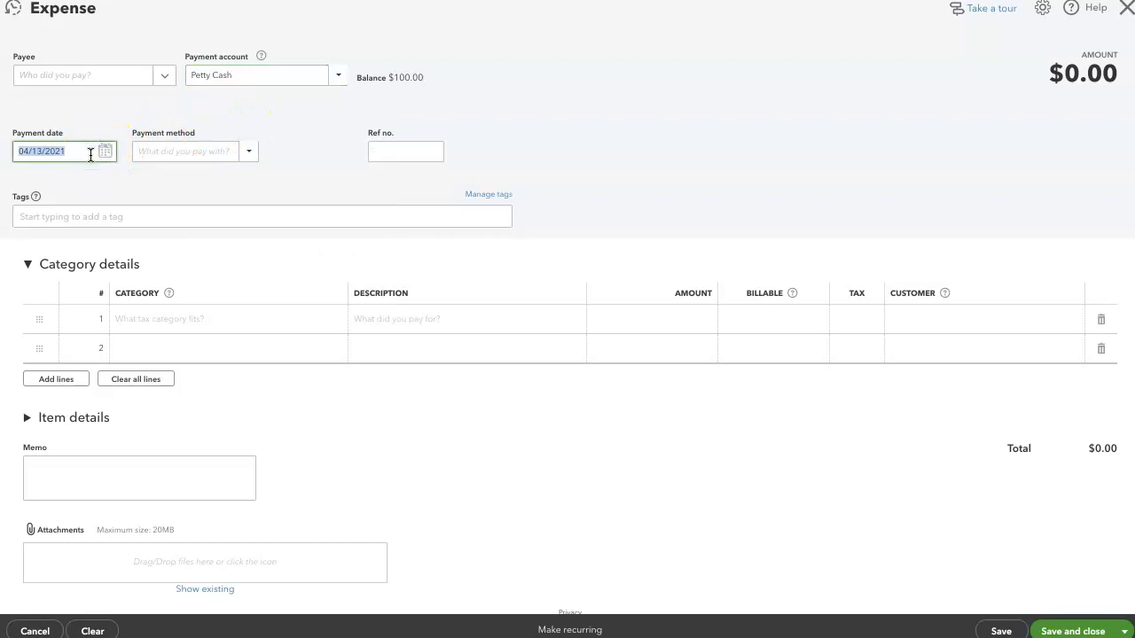
left_click(263, 326)
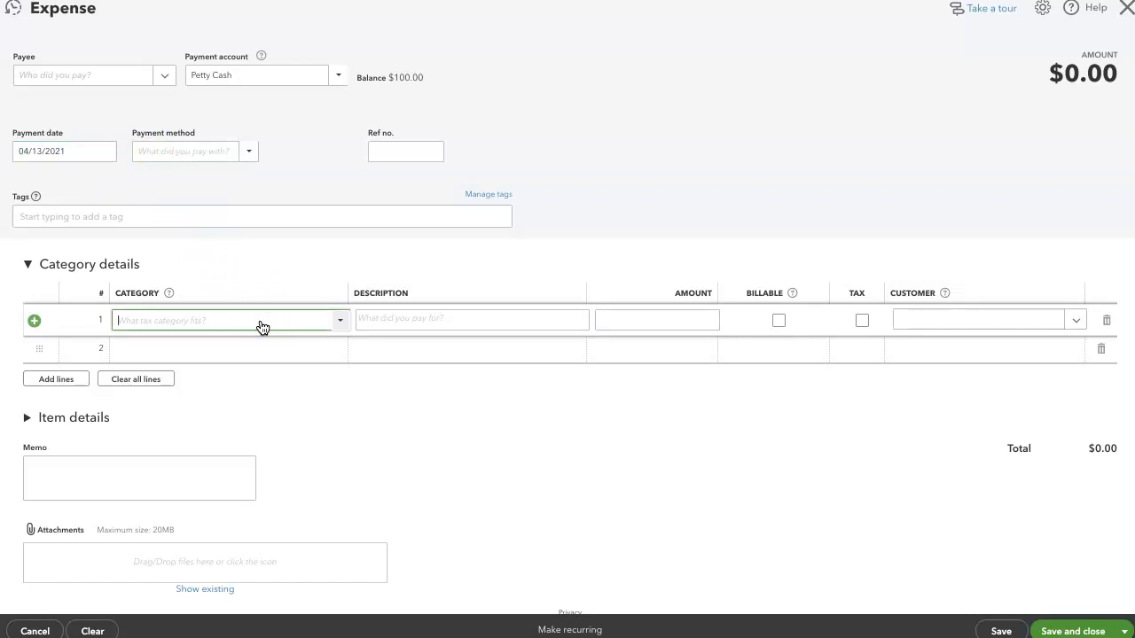
type("Travel")
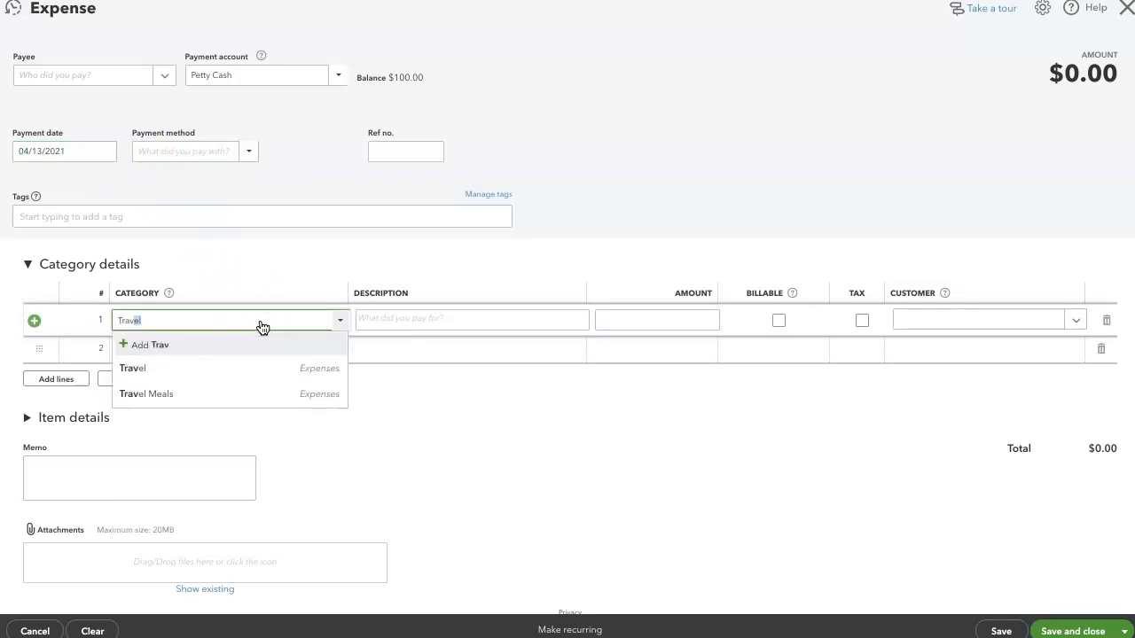
left_click(290, 376)
Describe the Travel line as "parking" and set its amount to 5
left_click(392, 324)
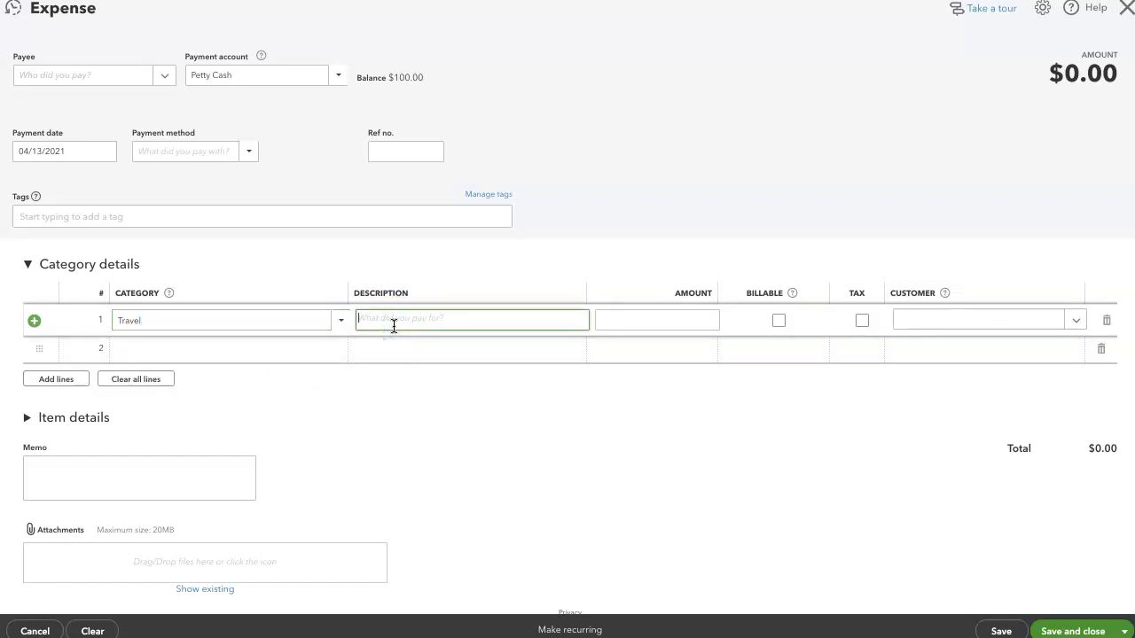
type("parking")
key("Tab")
type("5")
left_click(392, 326)
left_click(608, 444)
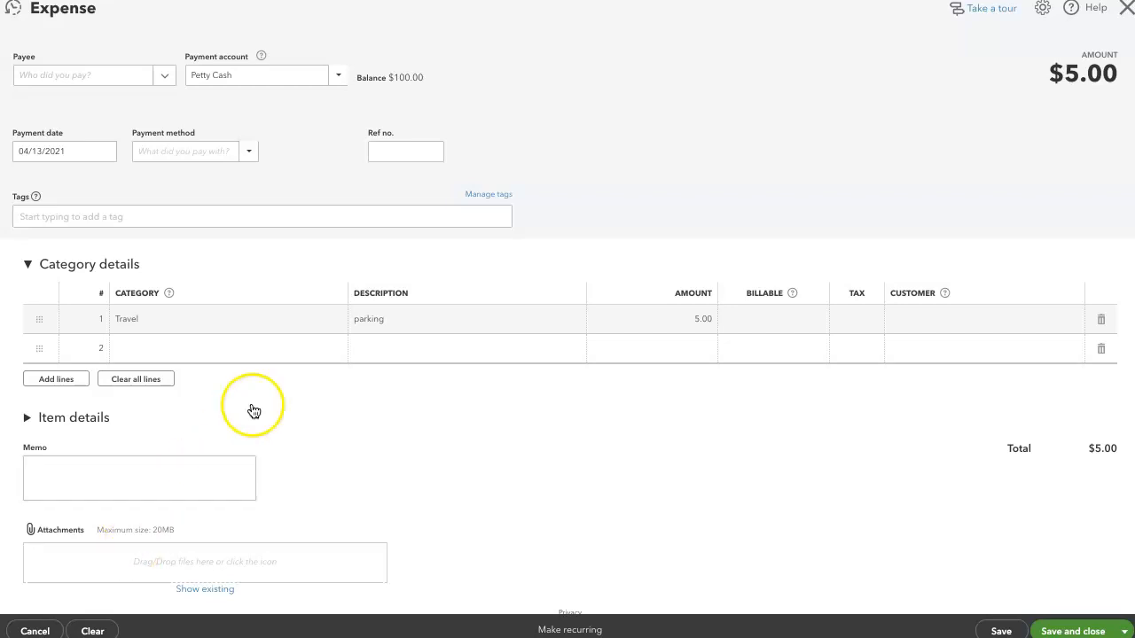
Set the expense's reference number to 1, then save the expense and close its form
left_click(426, 152)
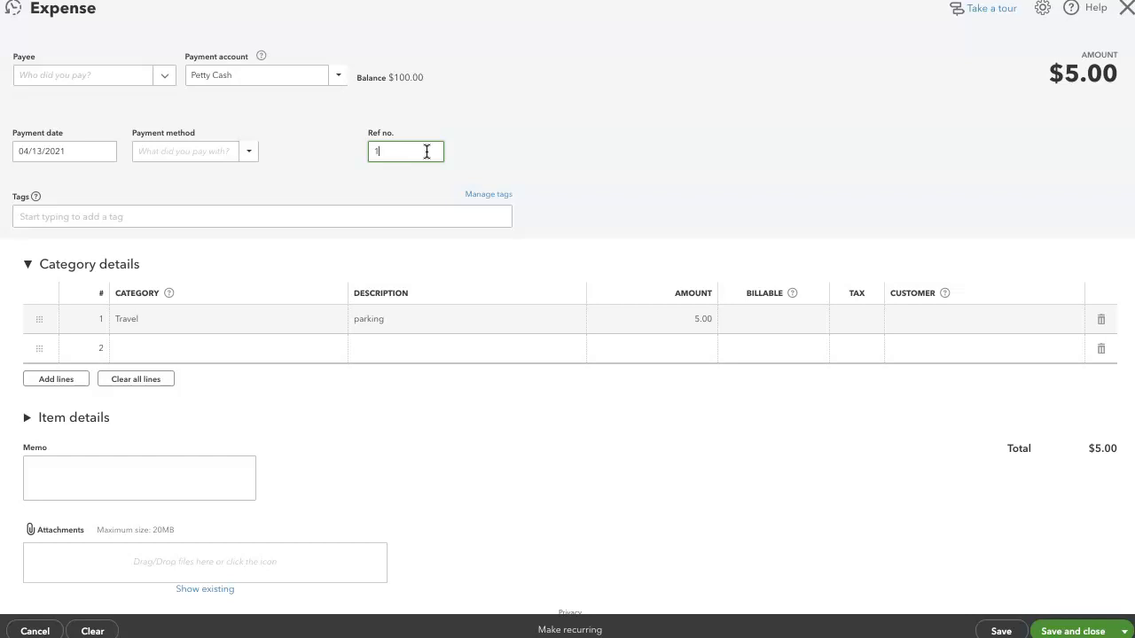
left_click(421, 162)
left_click_drag(409, 156, 353, 156)
left_click(618, 116)
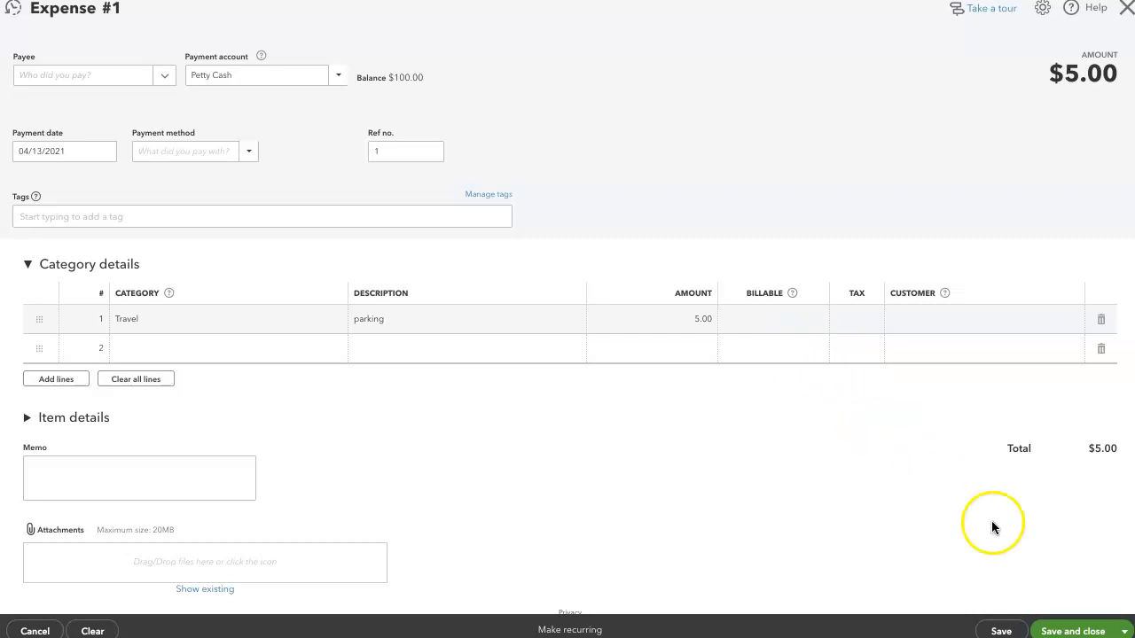
left_click(1073, 626)
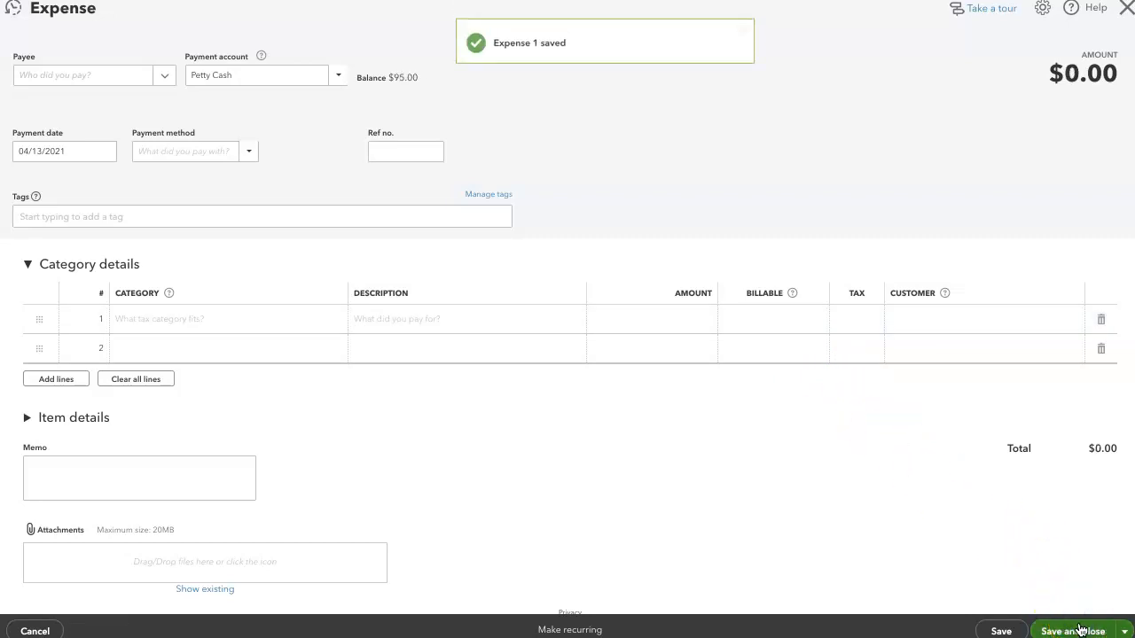
left_click(1124, 14)
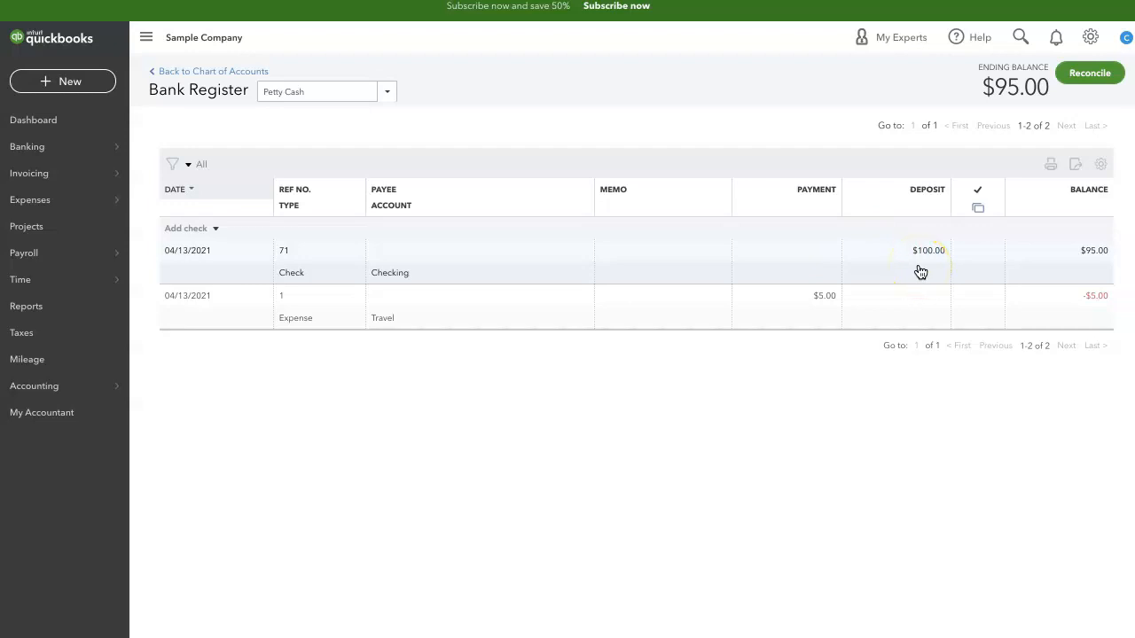
Examine the Petty Cash register's transactions and its ending balance
left_click(824, 309)
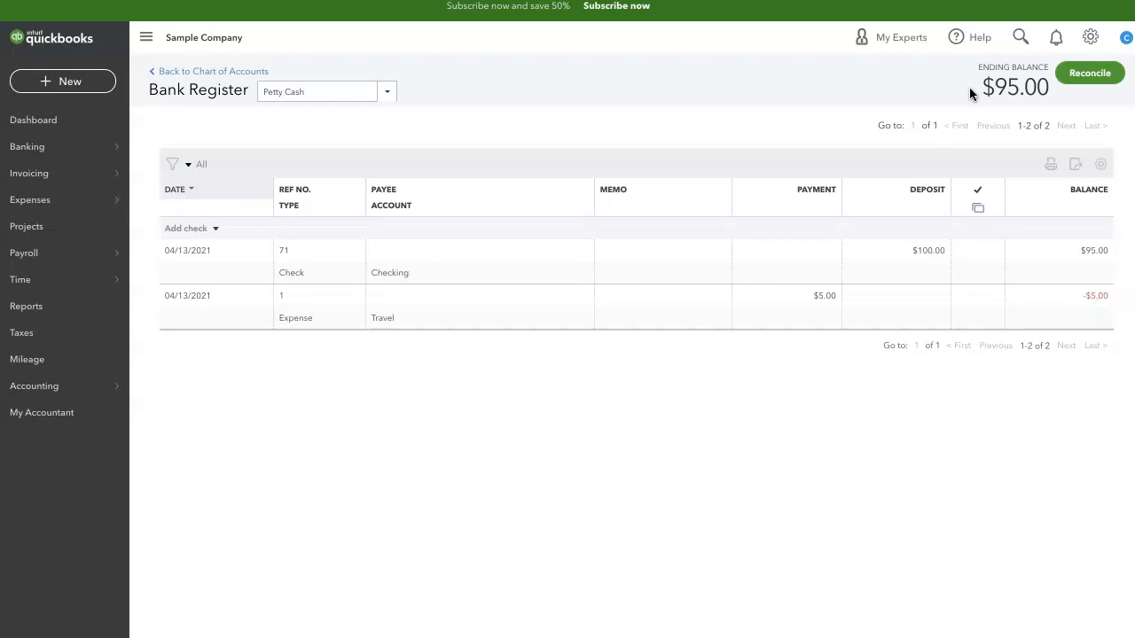
left_click(988, 257)
left_click_drag(994, 87, 1046, 87)
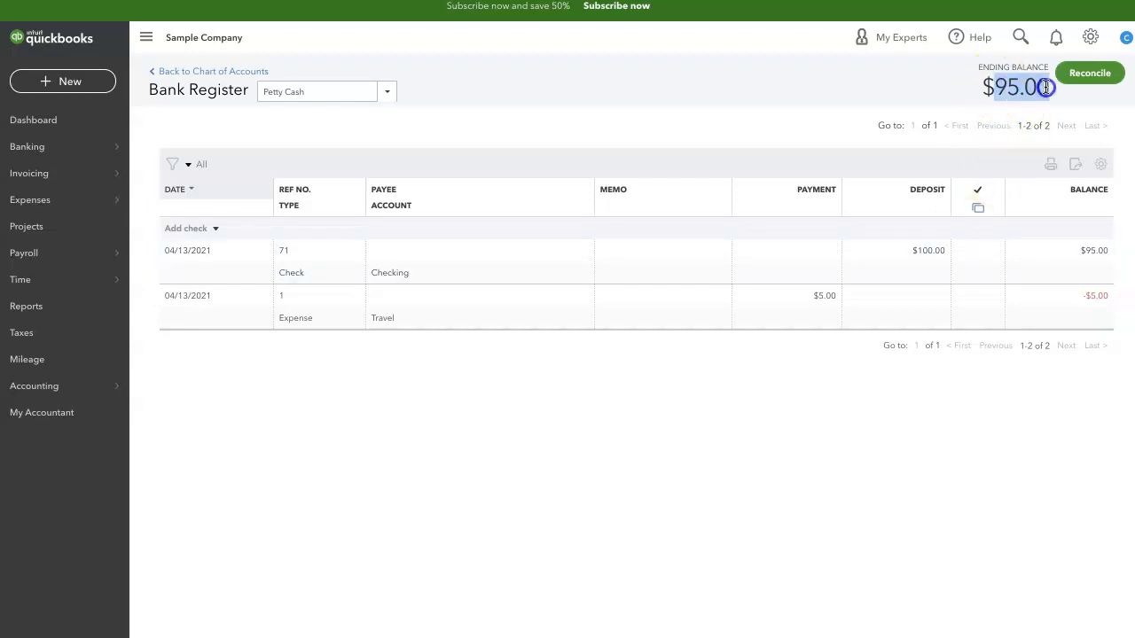
left_click(931, 98)
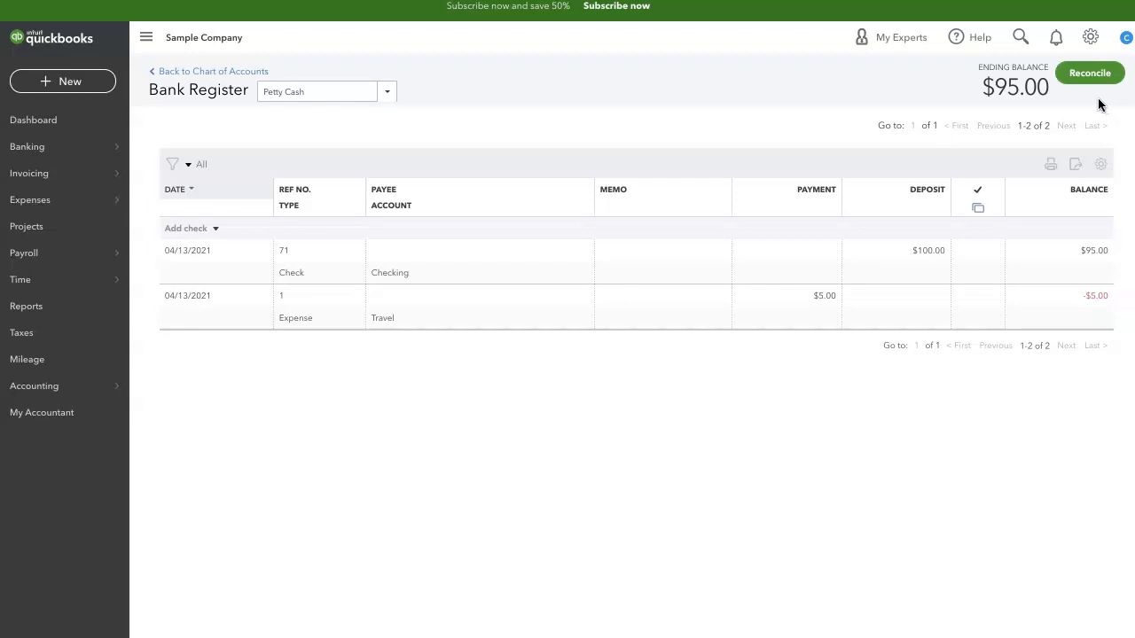
Begin reconciling the Petty Cash account, getting past the introduction and dismissing the welcome tip
left_click(1090, 38)
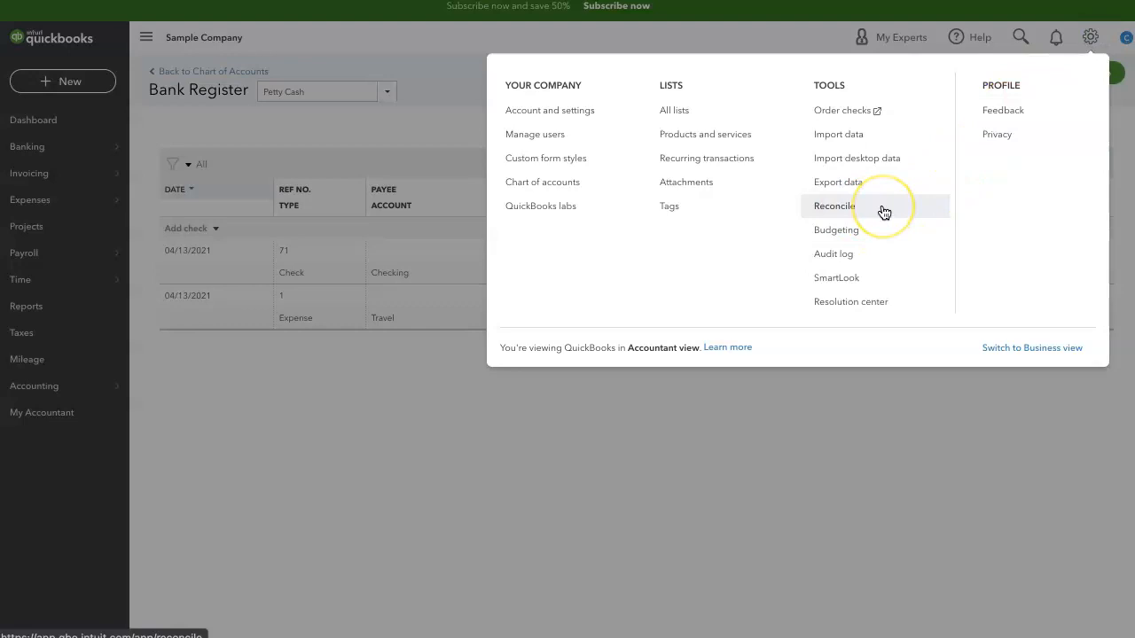
left_click(878, 439)
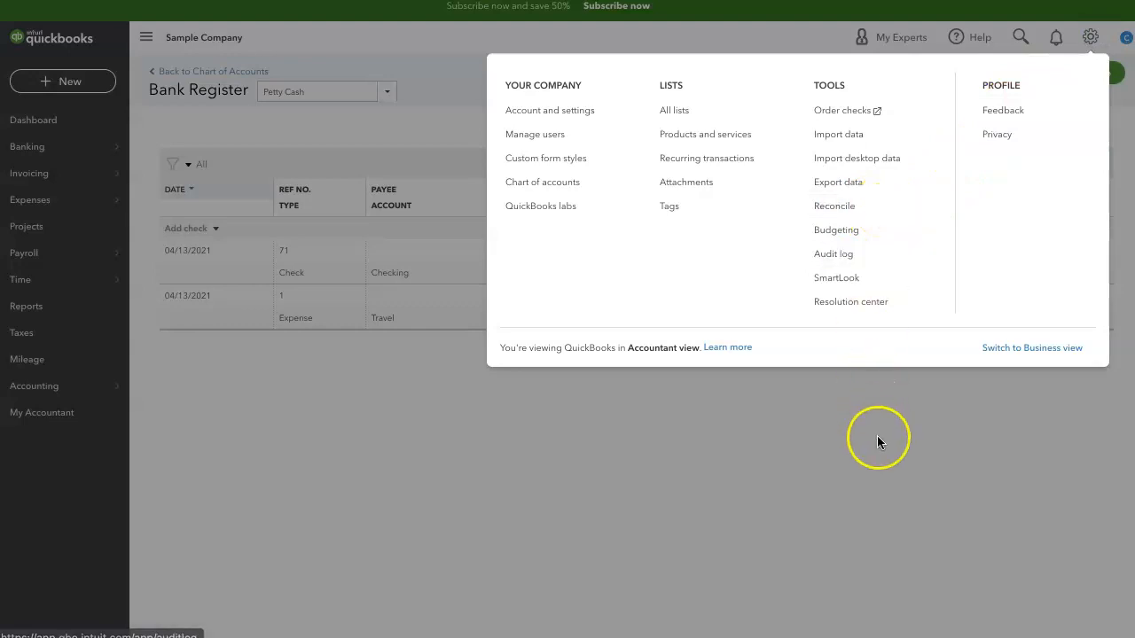
left_click(1054, 166)
left_click(1108, 82)
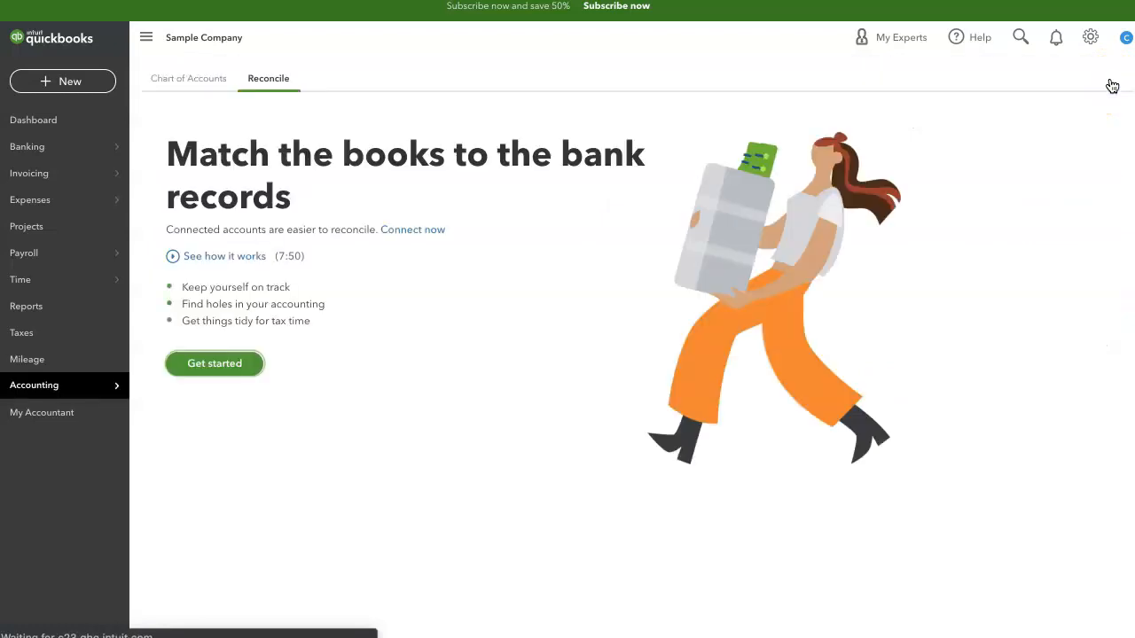
left_click(238, 373)
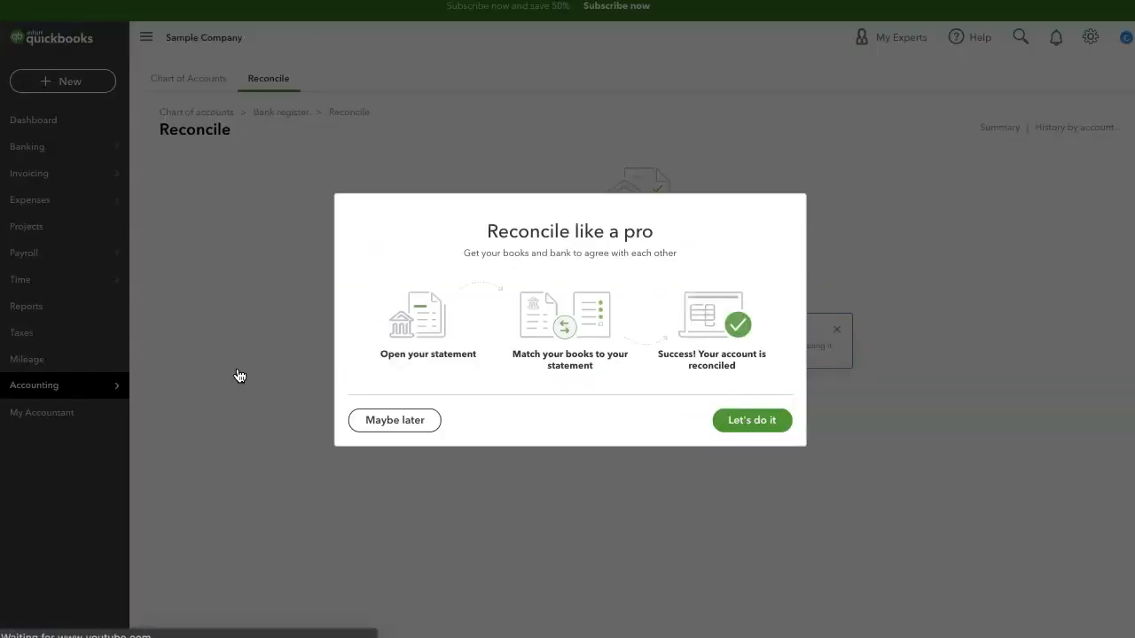
left_click(747, 426)
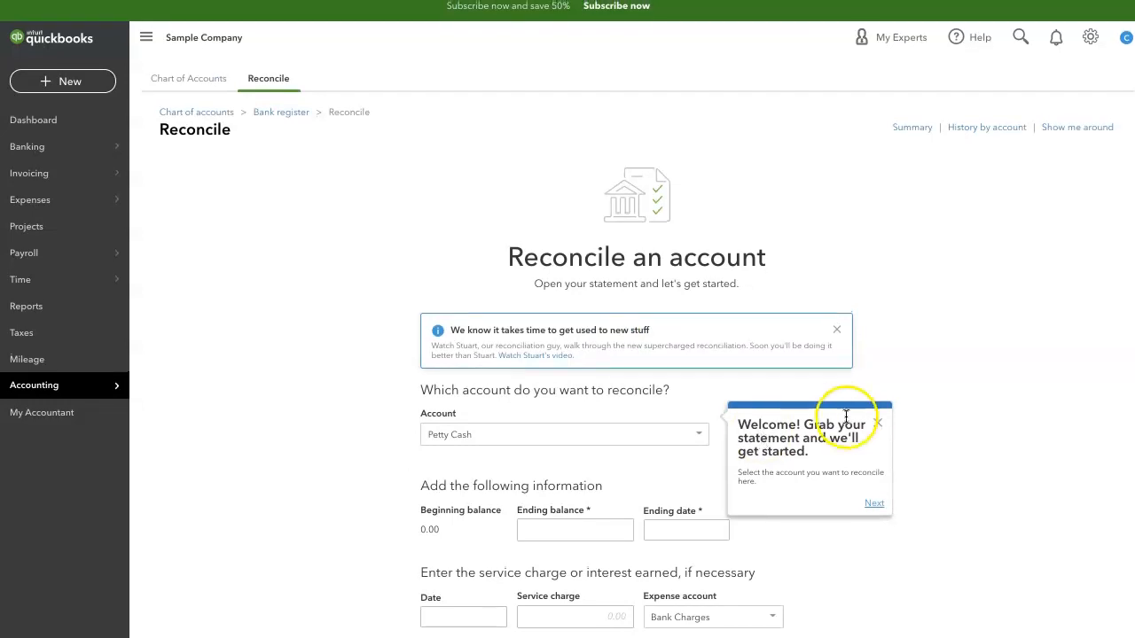
left_click(877, 422)
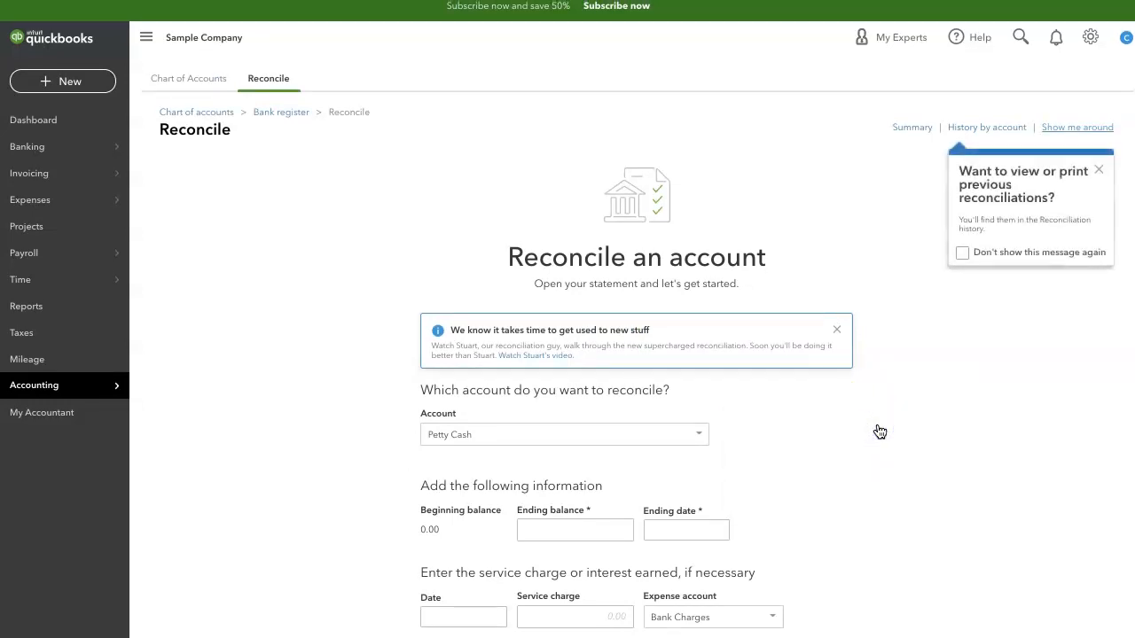
Start the Petty Cash reconciliation with an ending balance of 95 and an ending date of 04/13/2021
scroll(877, 425, "down", 1)
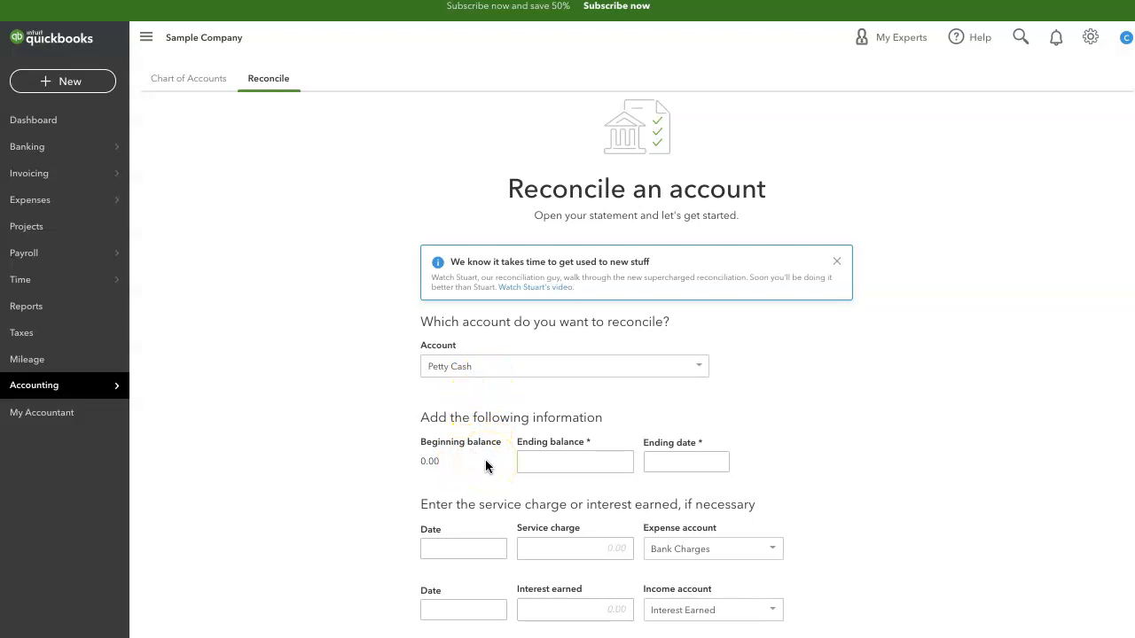
scroll(486, 466, "down", 1)
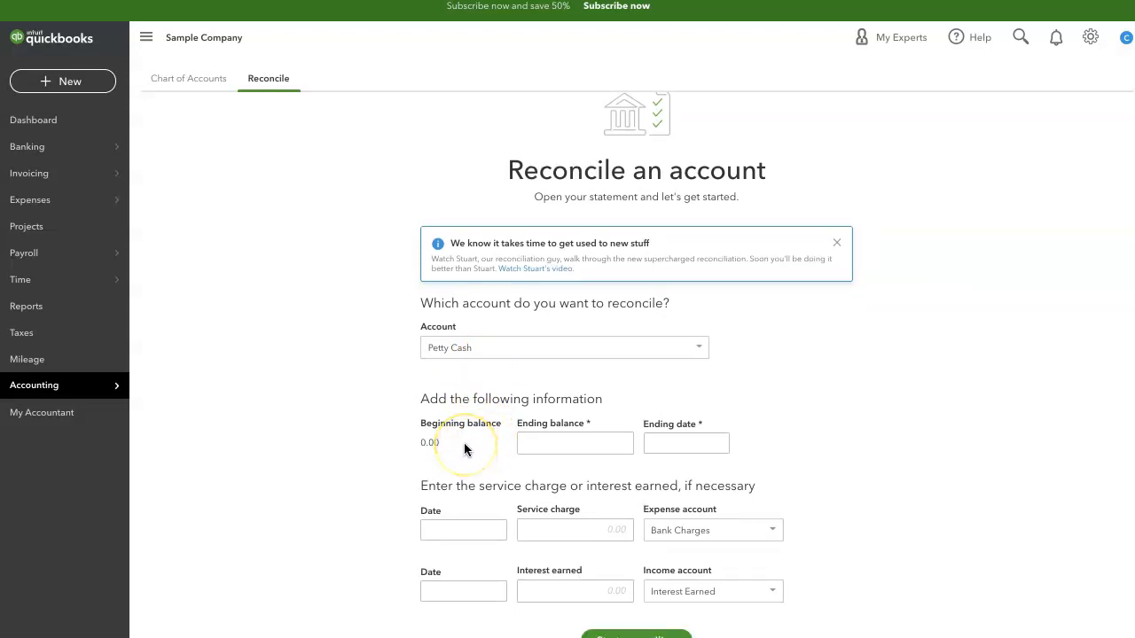
left_click(536, 443)
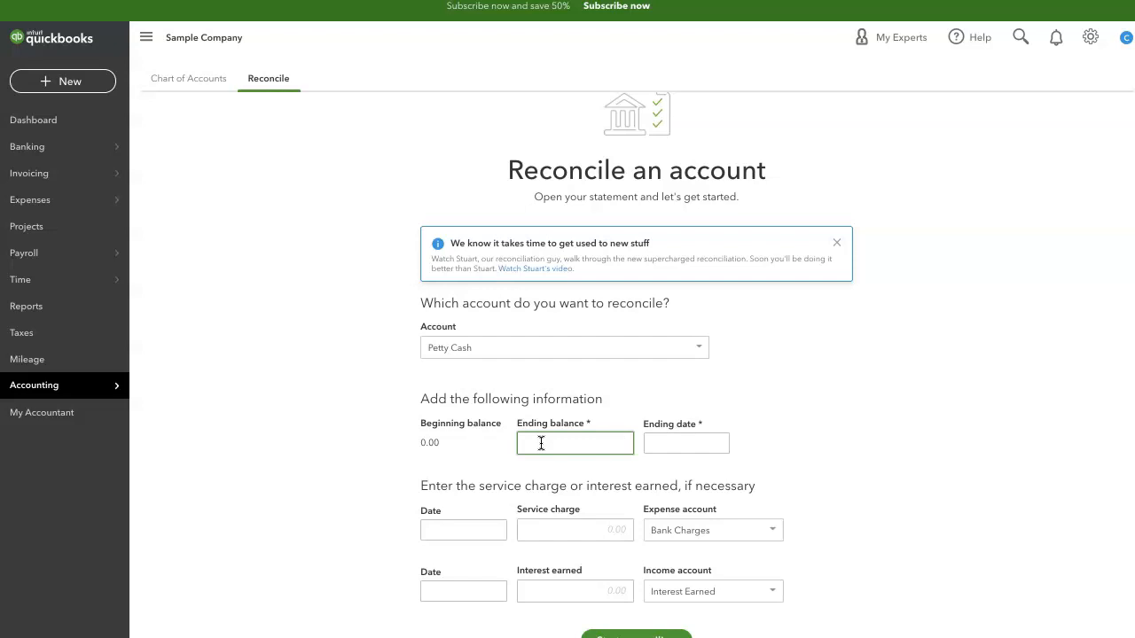
type("95")
left_click(649, 440)
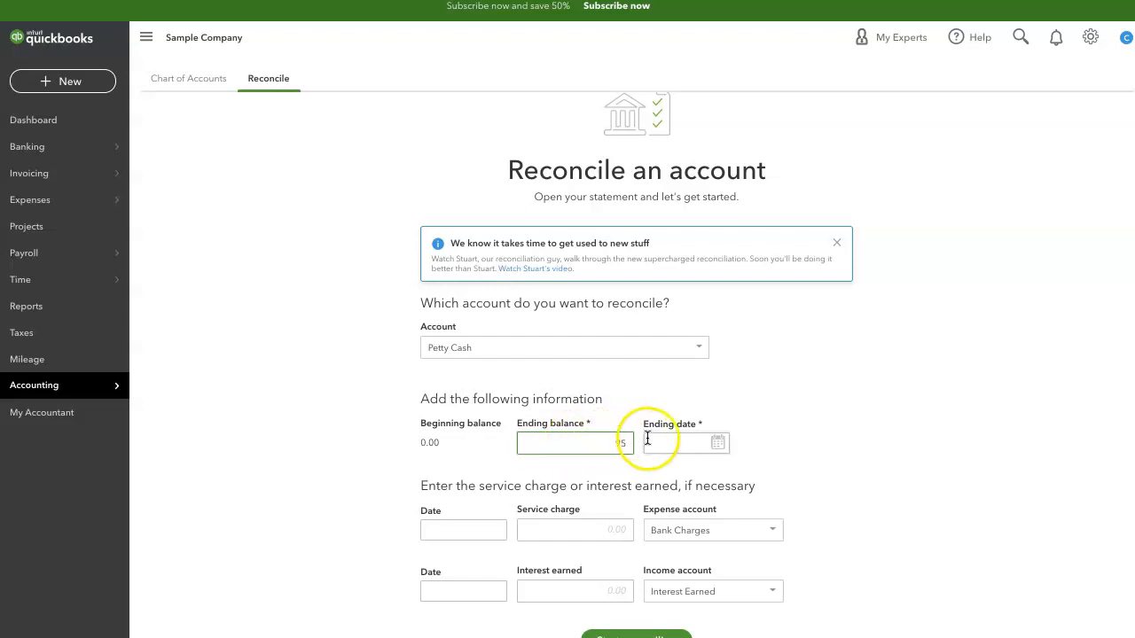
type("04/13/2021")
left_click(787, 450)
left_click(635, 594)
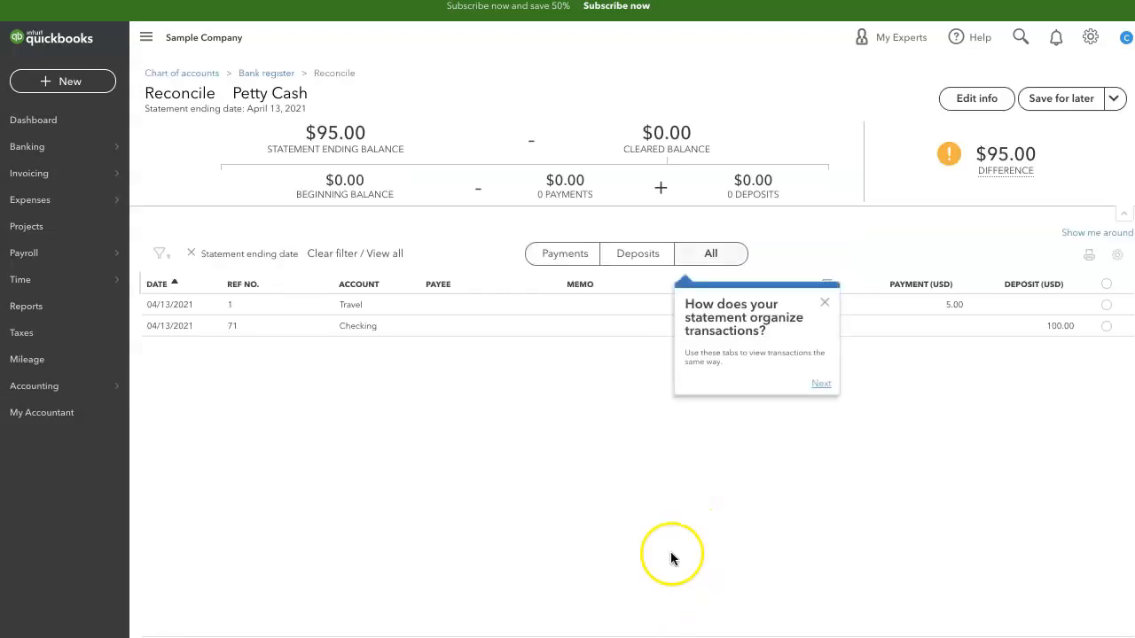
Dismiss the transactions tip and mark the 100.00 Checking deposit and the 5.00 Travel payment as cleared
left_click(825, 304)
left_click(1085, 227)
left_click(1078, 268)
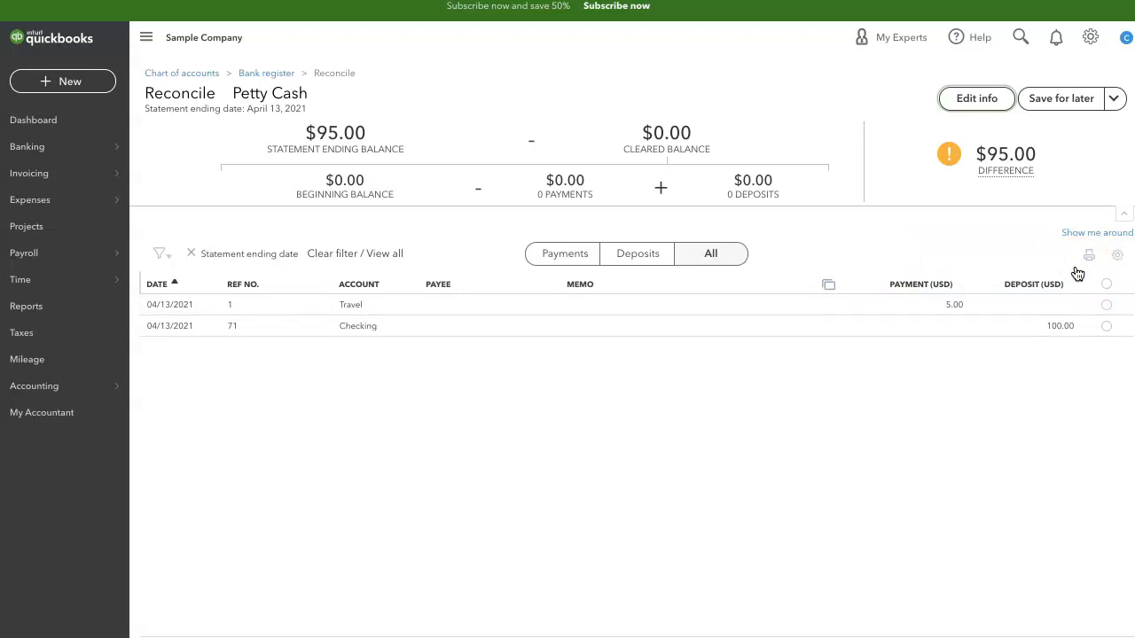
left_click(1084, 275)
left_click(1092, 328)
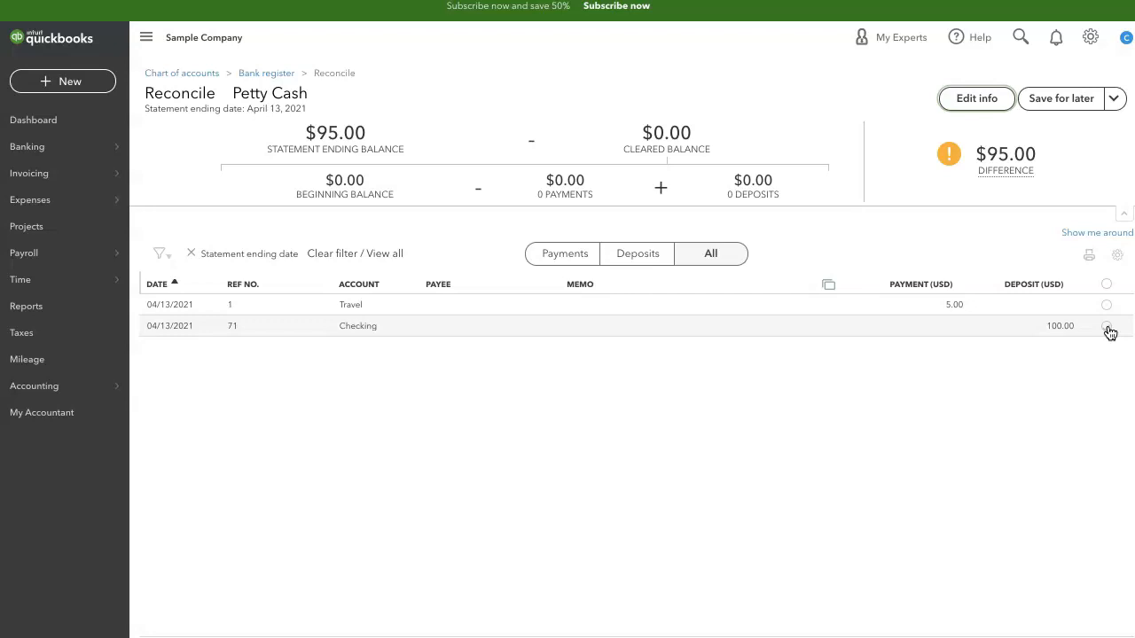
left_click(1107, 327)
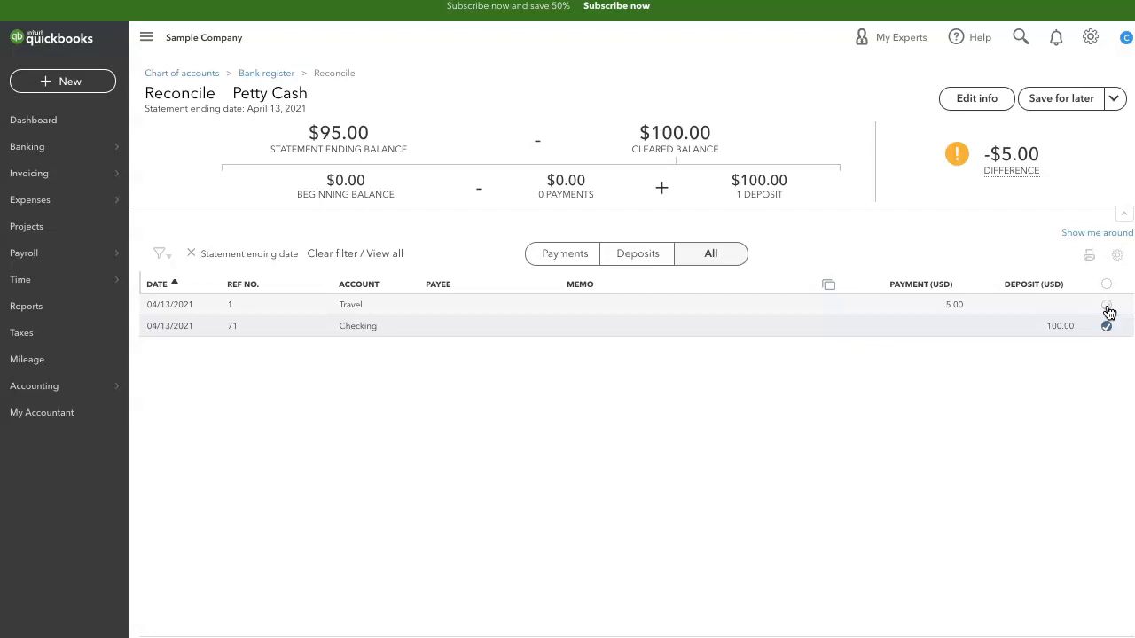
left_click(1107, 305)
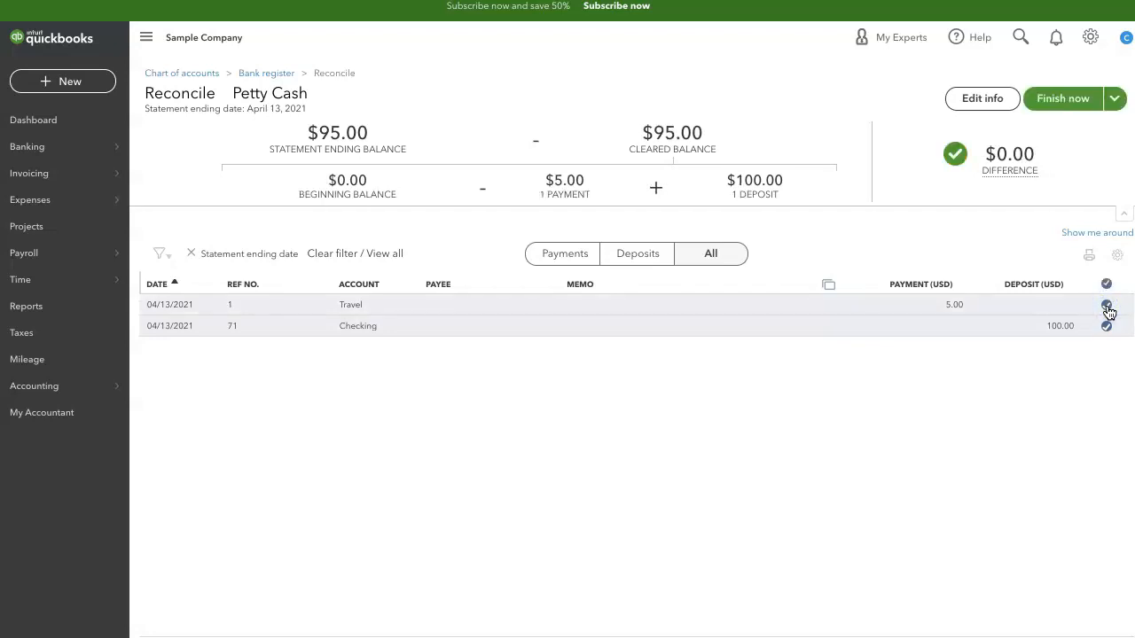
Finish the Petty Cash reconciliation and close its completion message
mouse_move(1049, 177)
left_click(1064, 99)
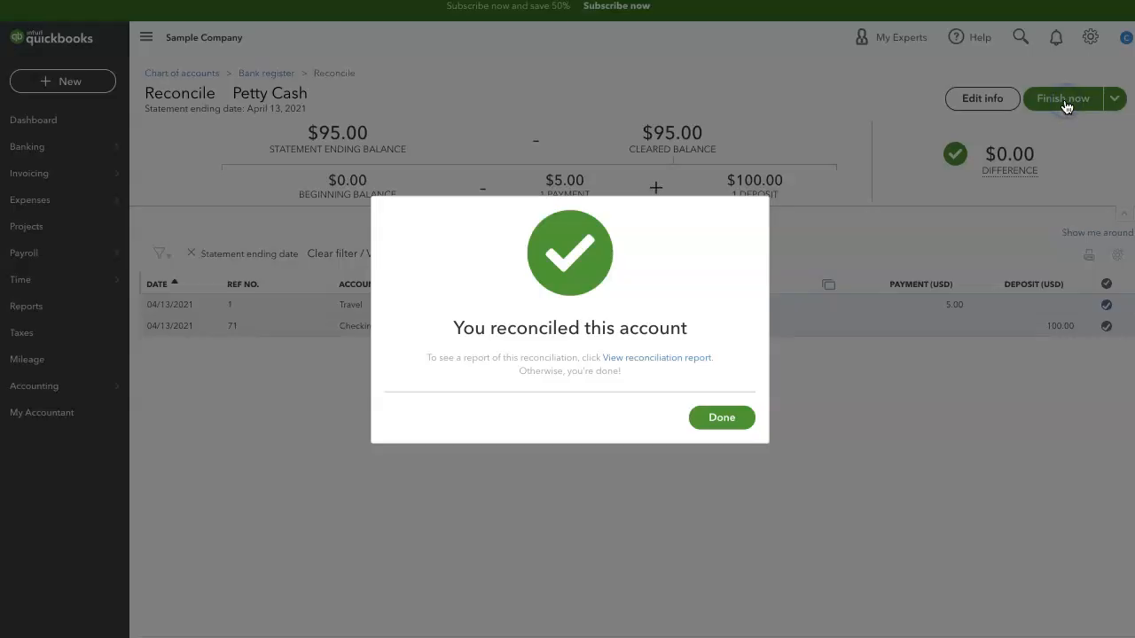
left_click(713, 425)
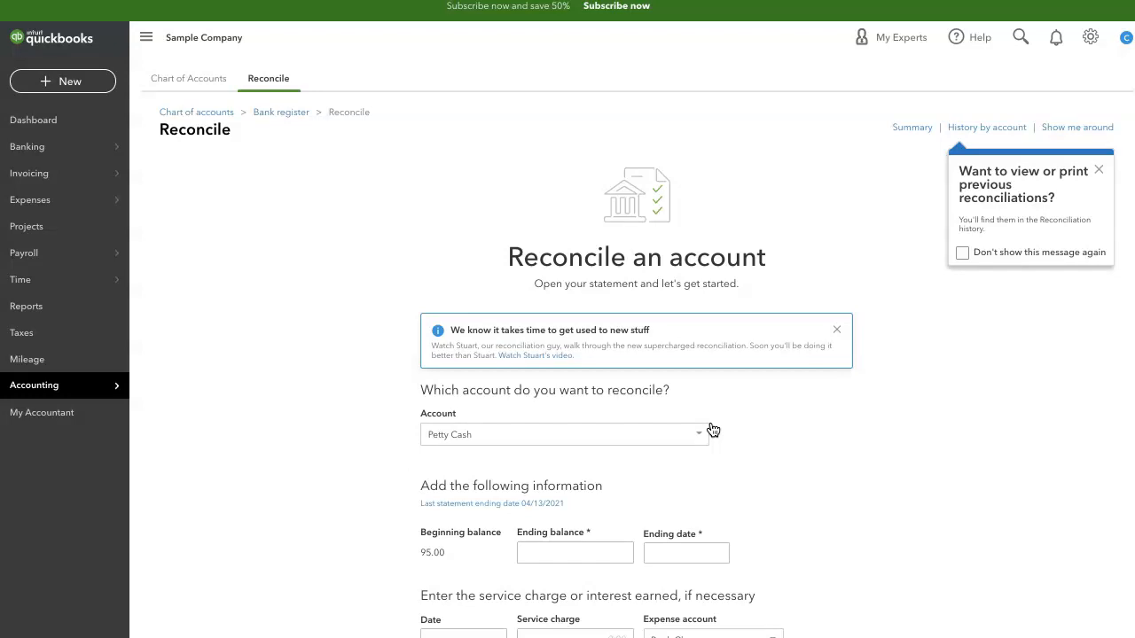
Return to the Petty Cash bank register, dismiss the basics tip and check the transactions' reconciliation status
left_click(284, 113)
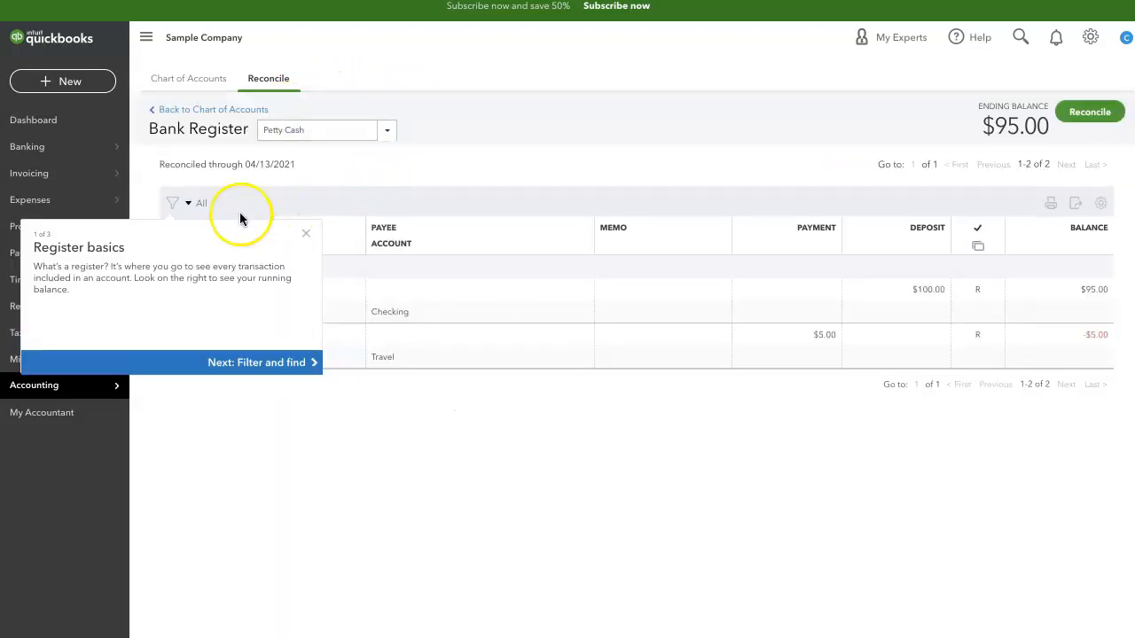
left_click(298, 236)
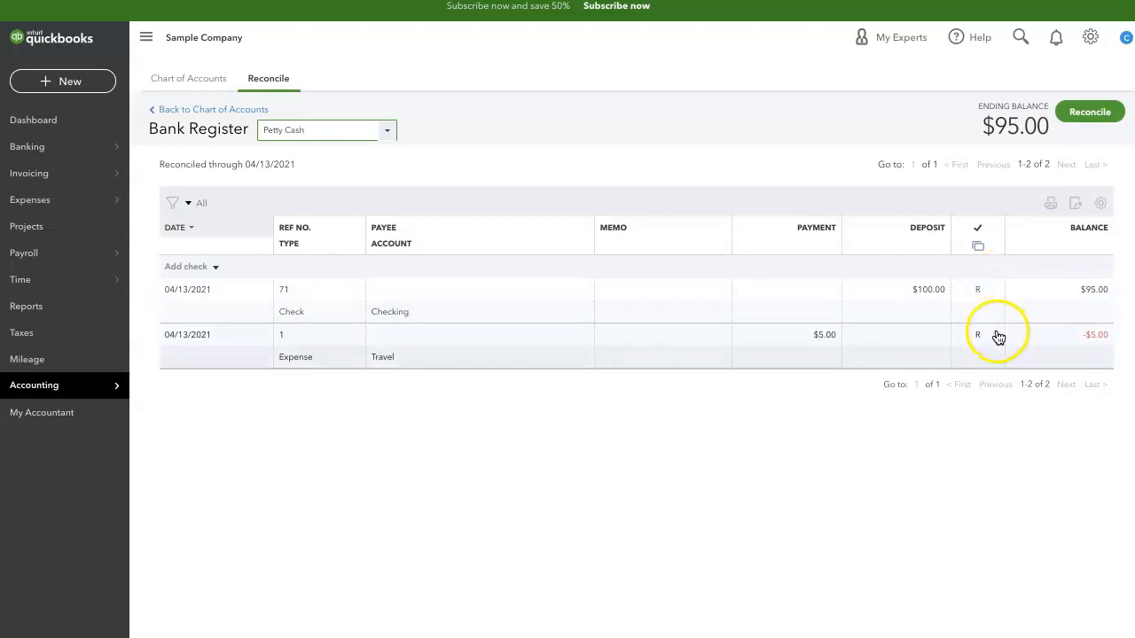
mouse_move(999, 345)
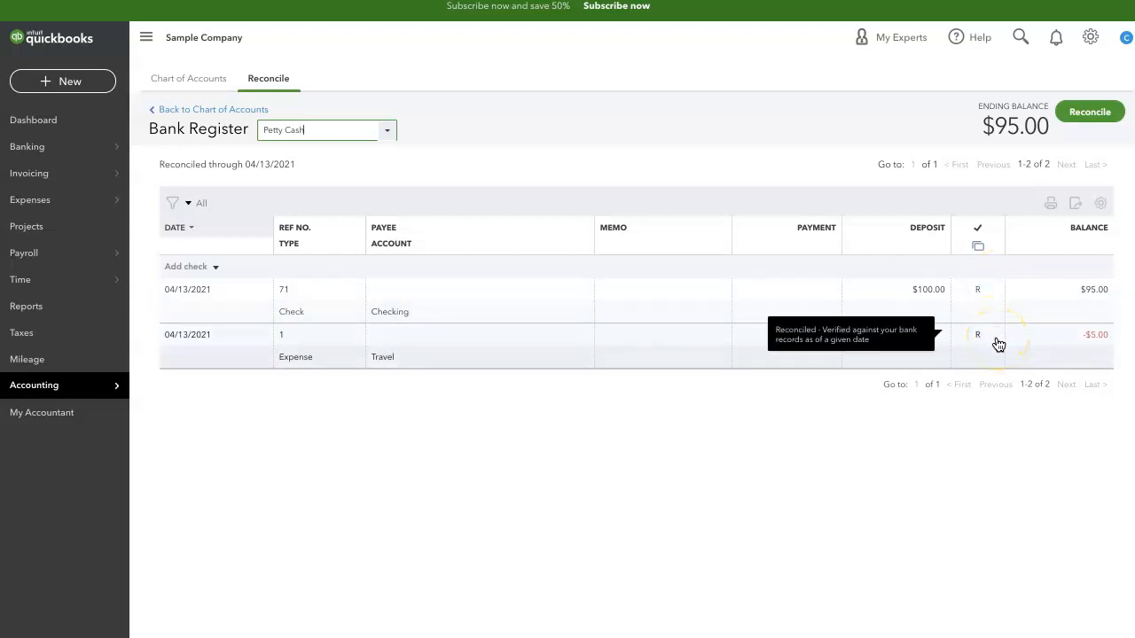